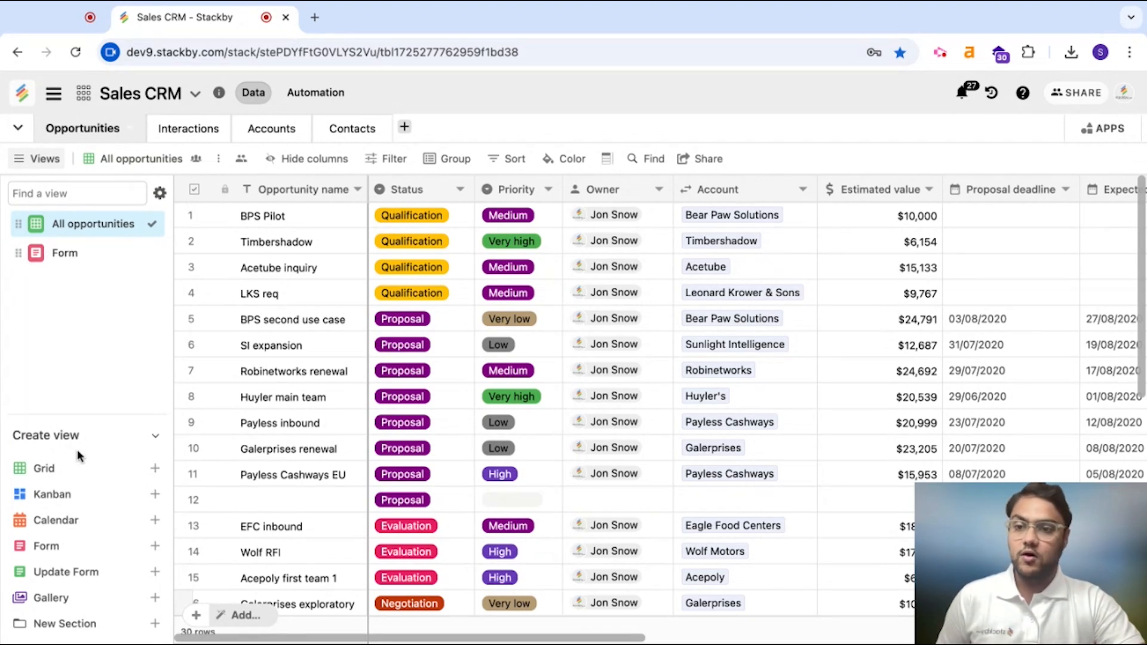
Open the Form view of the Opportunities table and look over the existing Sales Form fields
{"action": "left_click", "coordinate": [82, 265]}
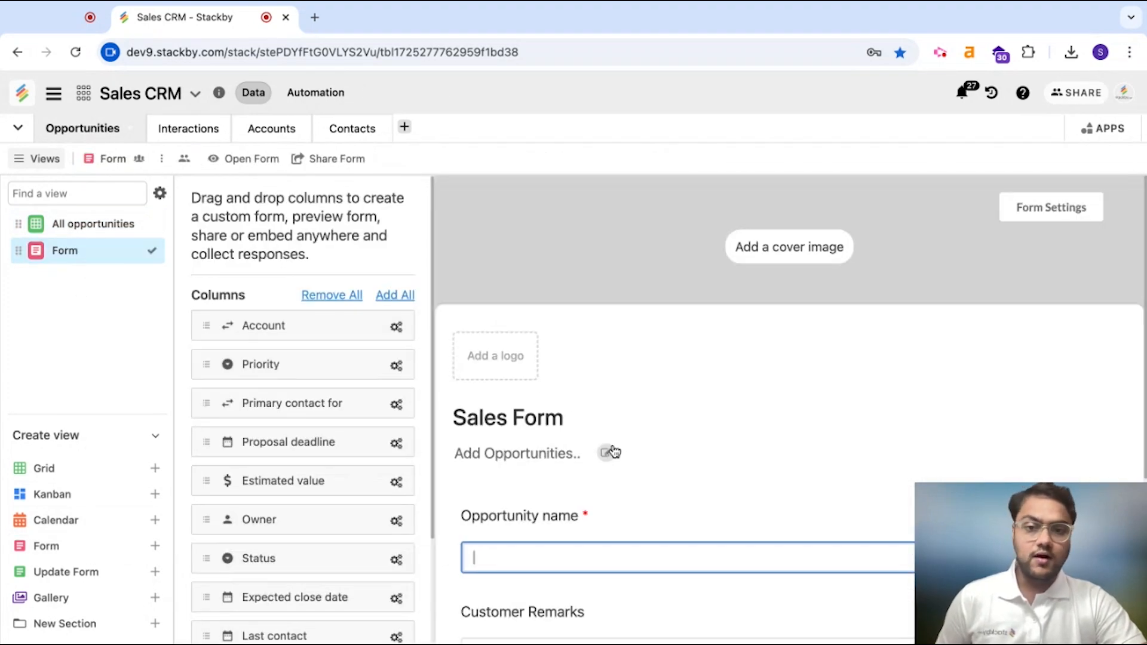
{"action": "scroll", "coordinate": [612, 452], "scroll_direction": "down", "scroll_amount": 2}
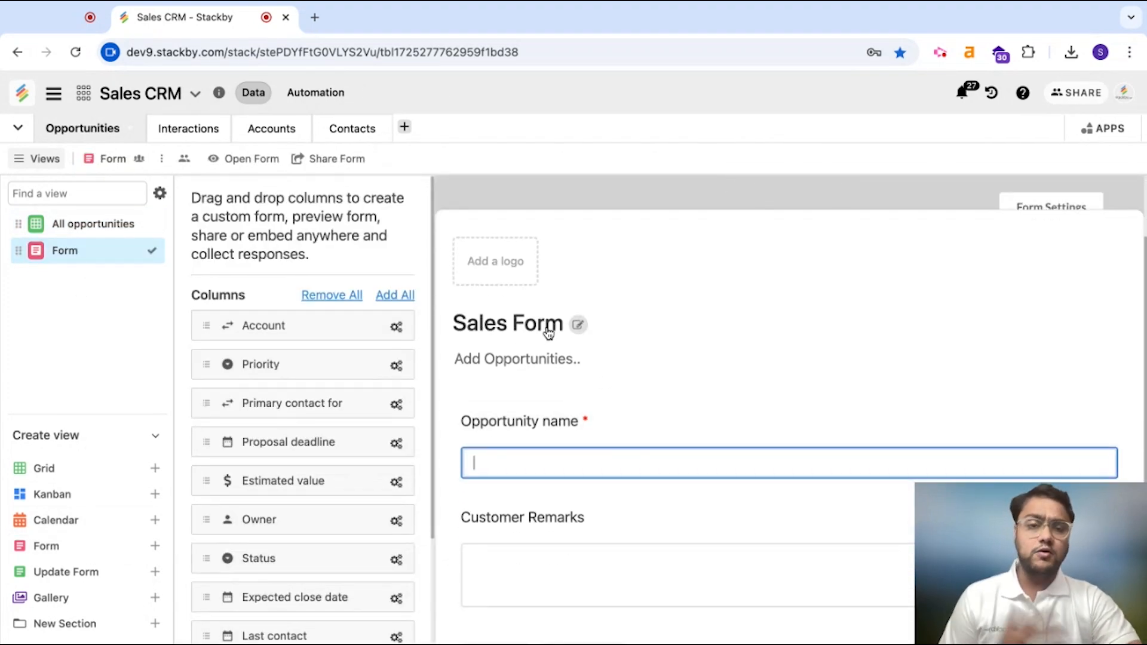
{"action": "scroll", "coordinate": [551, 344], "scroll_direction": "down", "scroll_amount": 1}
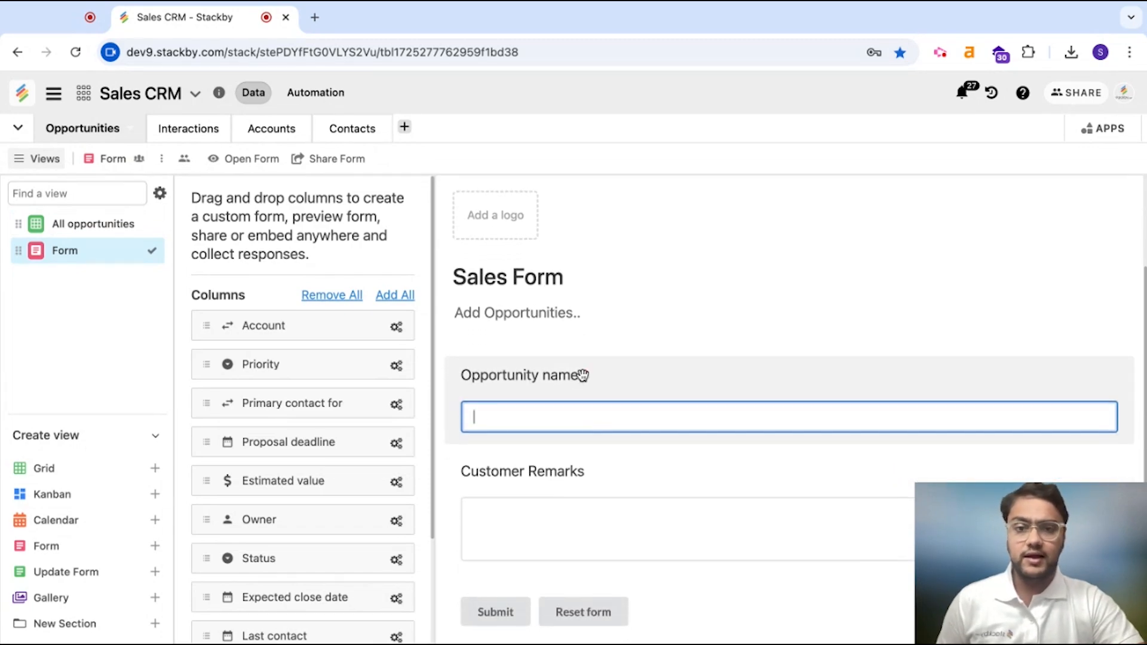
{"action": "scroll", "coordinate": [563, 468], "scroll_direction": "down", "scroll_amount": 1}
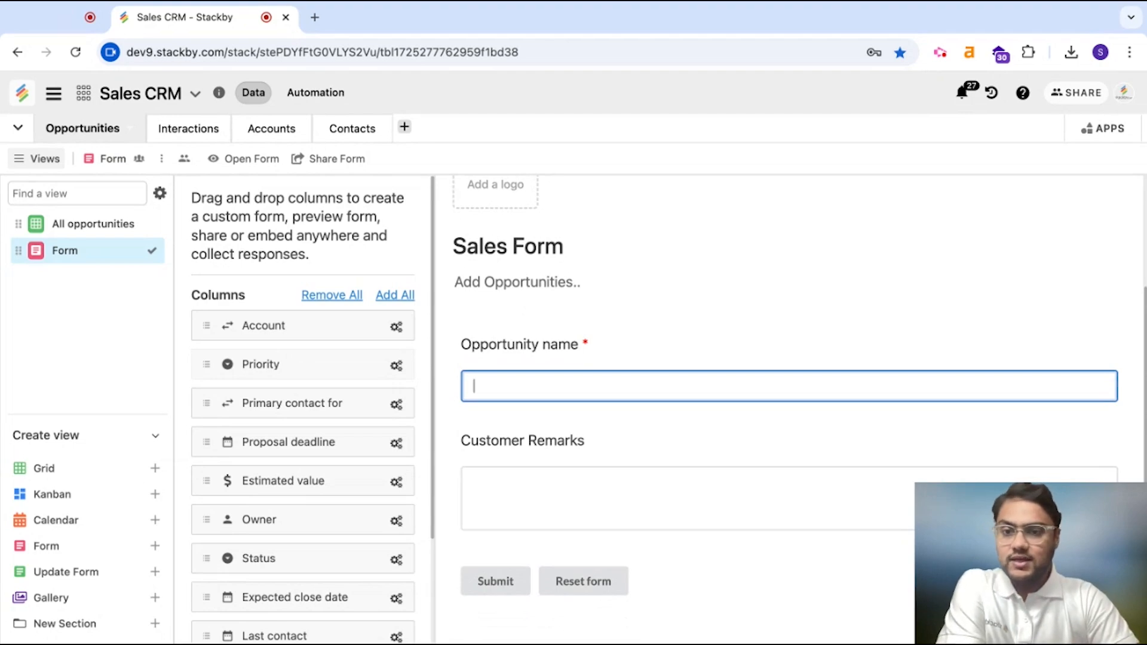
Add the Account, Priority, Owner, Proposal deadline, Expected close date and Estimated value columns to the form between Opportunity name and Customer Remarks
{"action": "left_click_drag", "start_coordinate": [295, 325], "coordinate": [560, 446]}
{"action": "left_click_drag", "start_coordinate": [276, 325], "coordinate": [536, 436]}
{"action": "left_click_drag", "start_coordinate": [313, 364], "coordinate": [571, 520]}
{"action": "left_click_drag", "start_coordinate": [302, 402], "coordinate": [558, 505]}
{"action": "left_click_drag", "start_coordinate": [528, 428], "coordinate": [487, 417]}
{"action": "left_click_drag", "start_coordinate": [281, 366], "coordinate": [574, 523]}
{"action": "scroll", "coordinate": [515, 446], "scroll_direction": "down", "scroll_amount": 2}
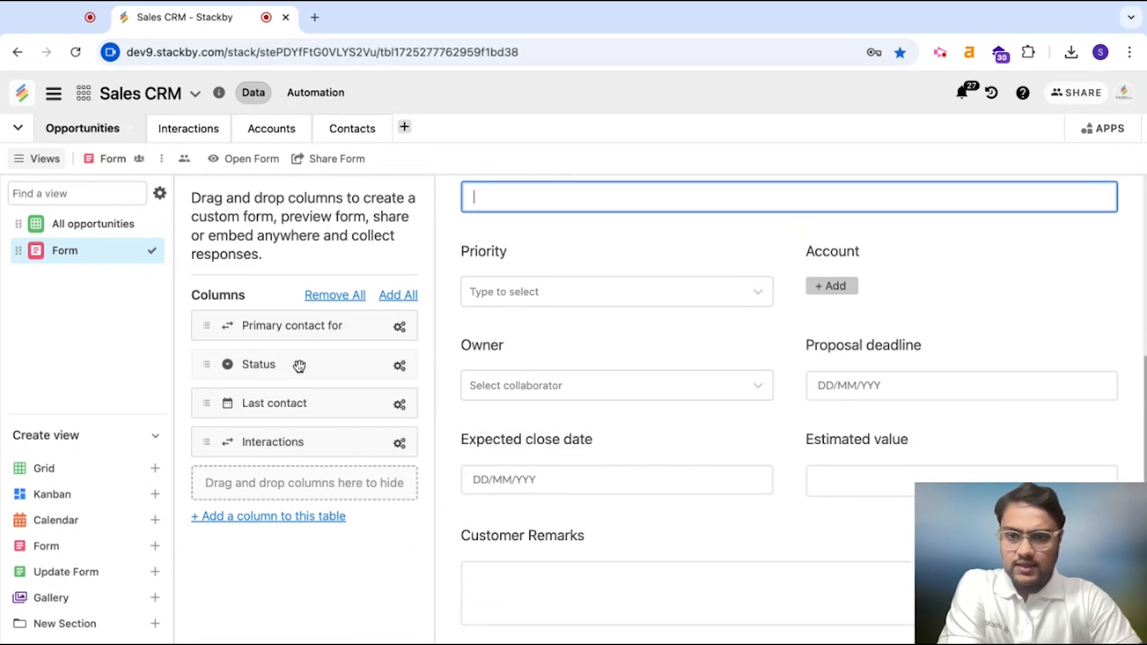
Add the Primary contact for column to the form above Customer Remarks and review the arranged fields
{"action": "left_click_drag", "start_coordinate": [290, 325], "coordinate": [544, 531]}
{"action": "scroll", "coordinate": [819, 440], "scroll_direction": "down", "scroll_amount": 3}
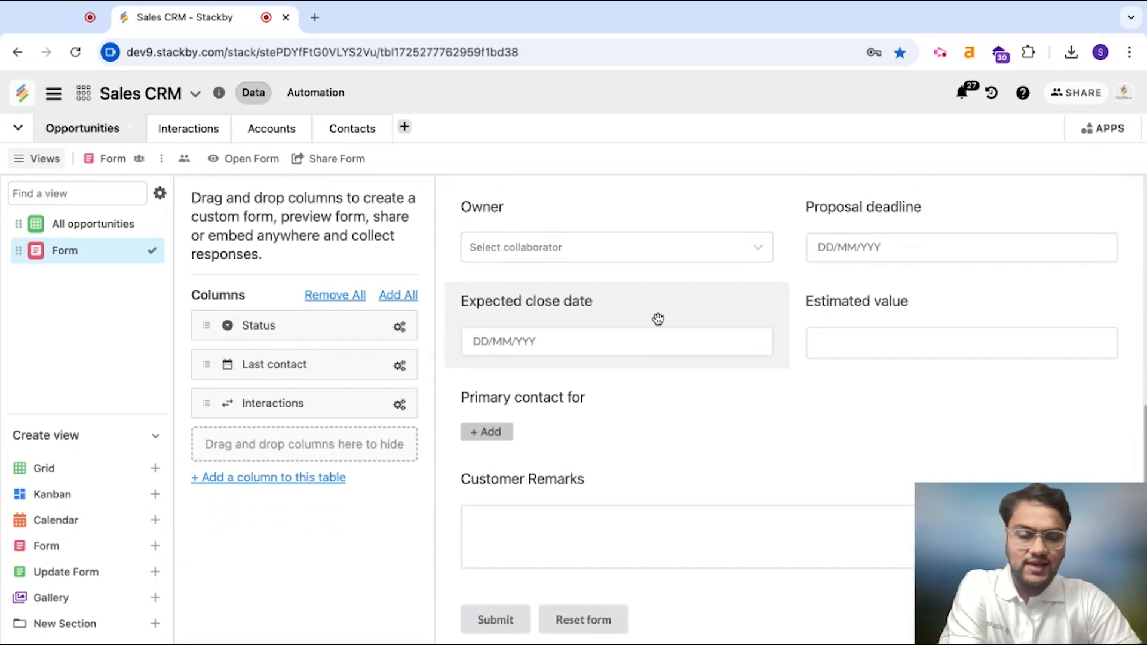
{"action": "scroll", "coordinate": [658, 319], "scroll_direction": "up", "scroll_amount": 5}
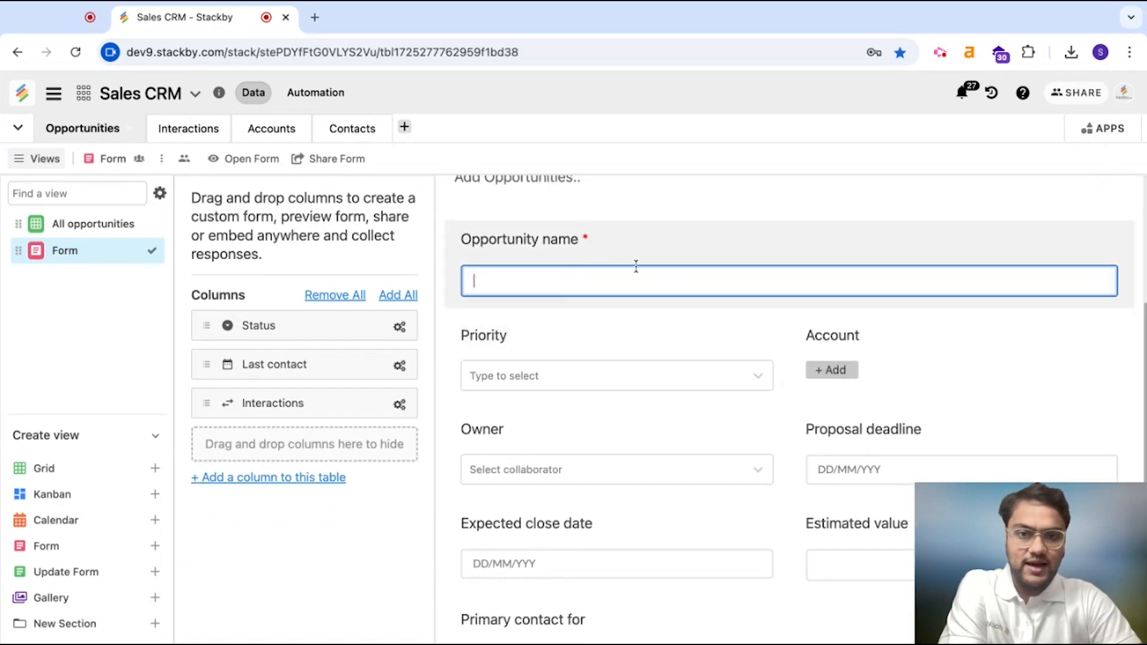
{"action": "scroll", "coordinate": [645, 465], "scroll_direction": "down", "scroll_amount": 1}
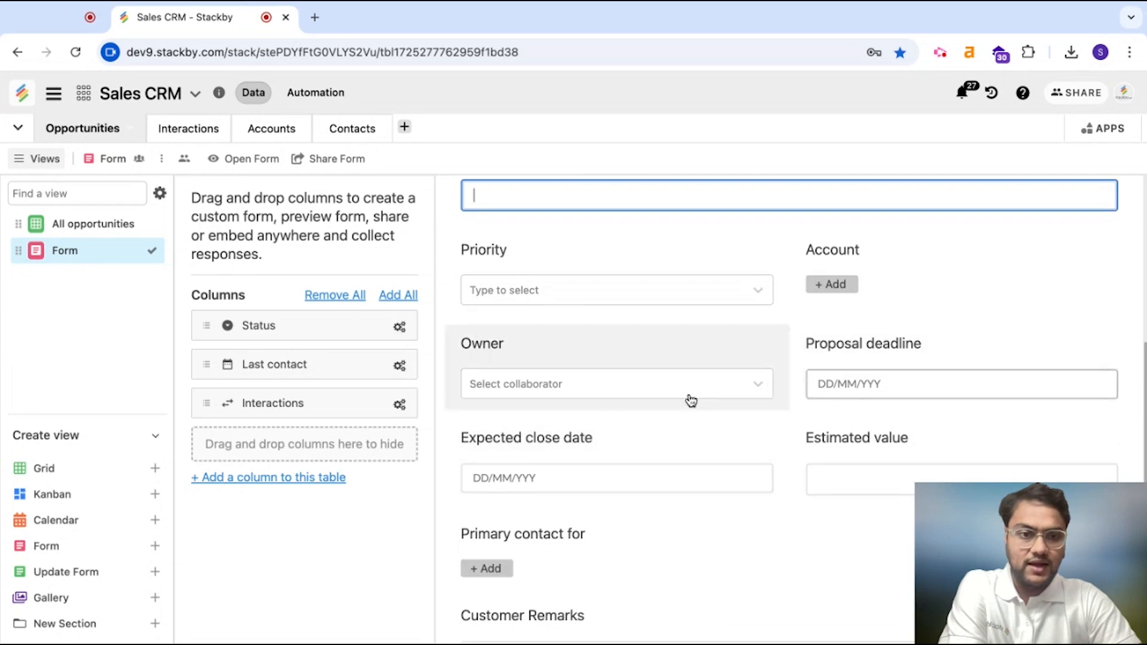
{"action": "scroll", "coordinate": [1083, 297], "scroll_direction": "up", "scroll_amount": 3}
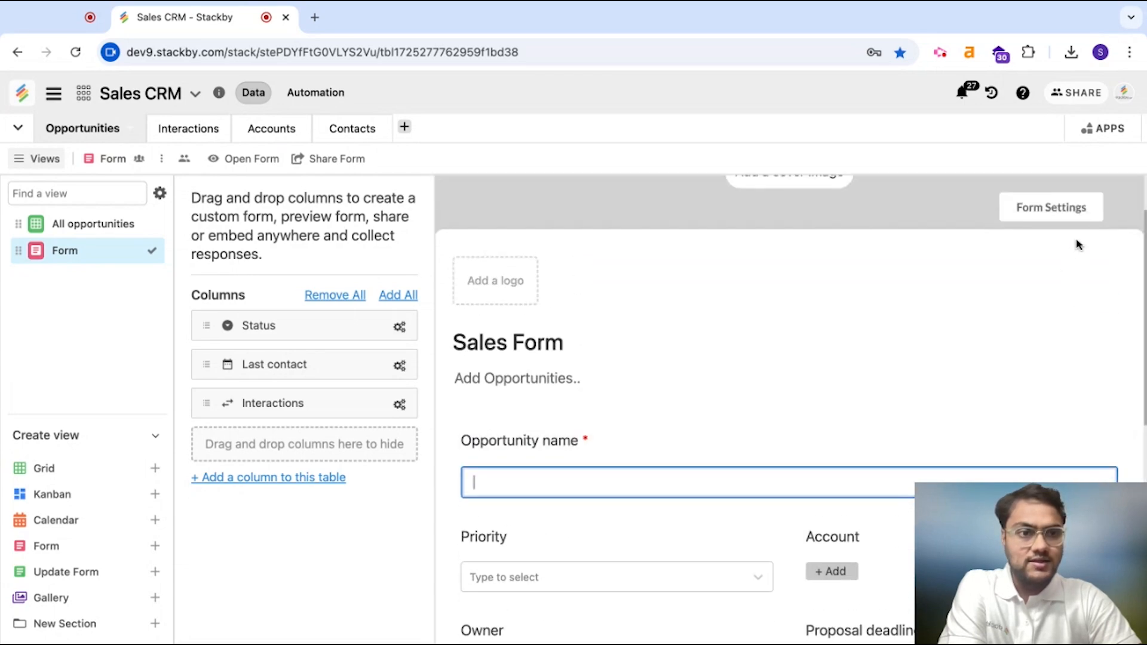
Turn off the two column layout in the form settings and review the form in a single column
{"action": "left_click_drag", "start_coordinate": [1099, 556], "coordinate": [1089, 557]}
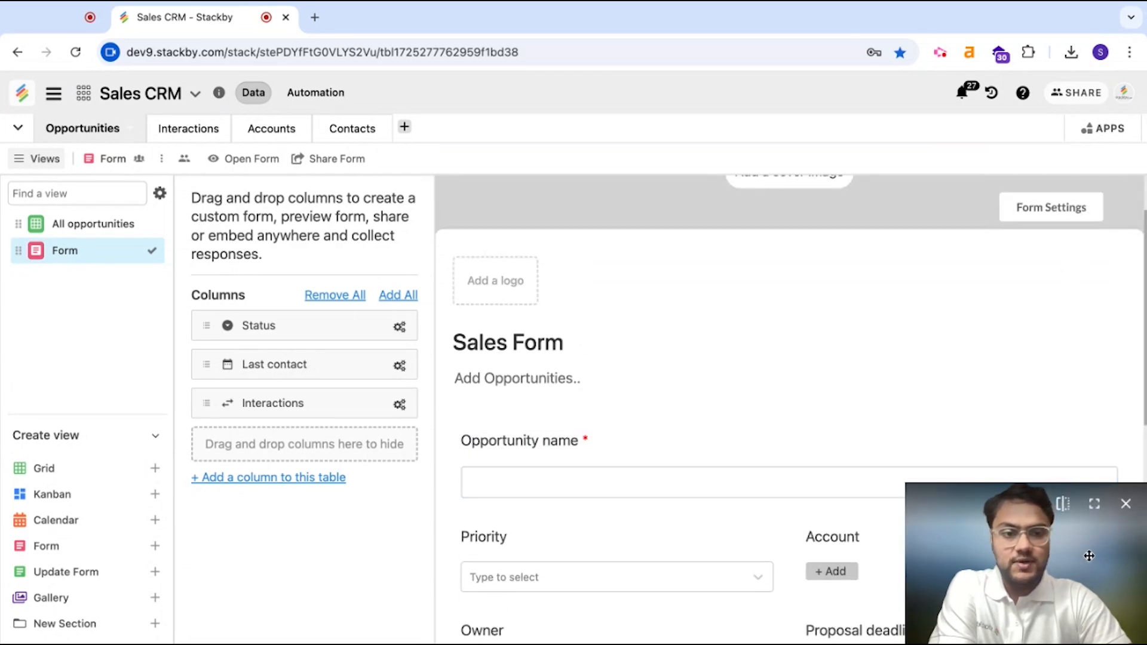
{"action": "left_click", "coordinate": [1059, 211]}
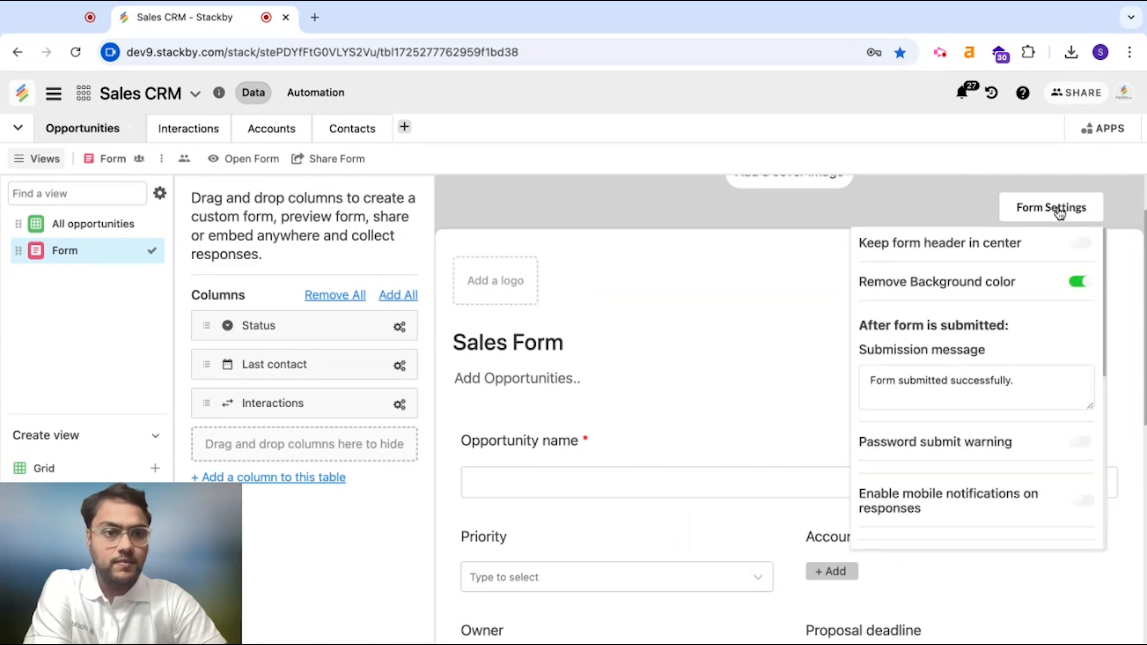
{"action": "scroll", "coordinate": [1023, 407], "scroll_direction": "down", "scroll_amount": 5}
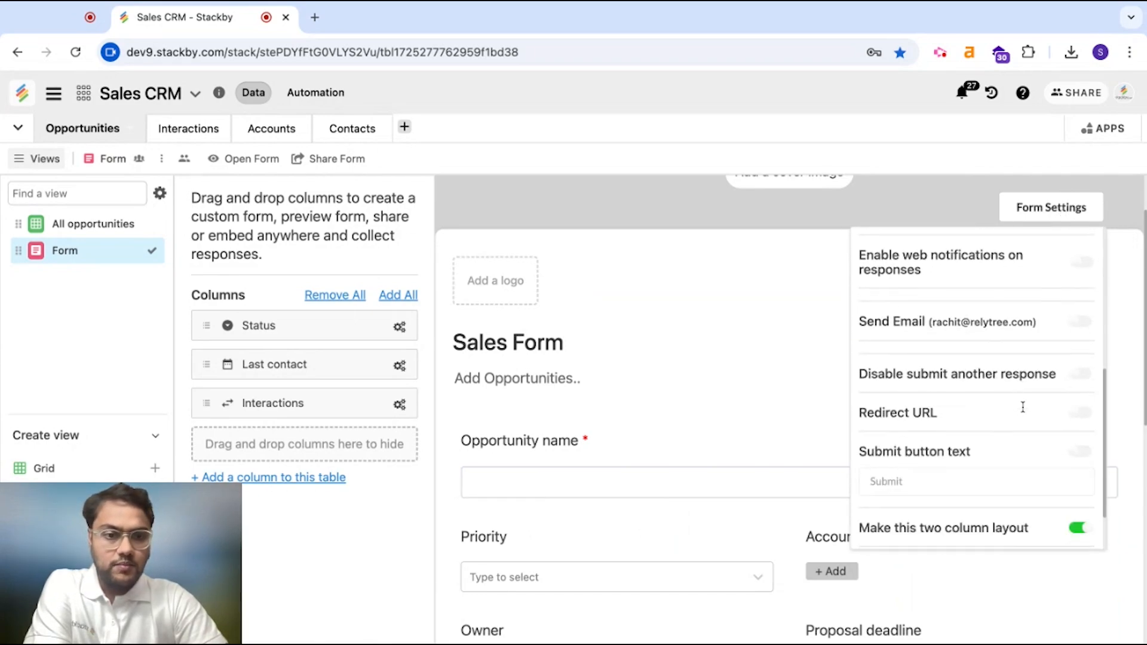
{"action": "scroll", "coordinate": [968, 526], "scroll_direction": "down", "scroll_amount": 1}
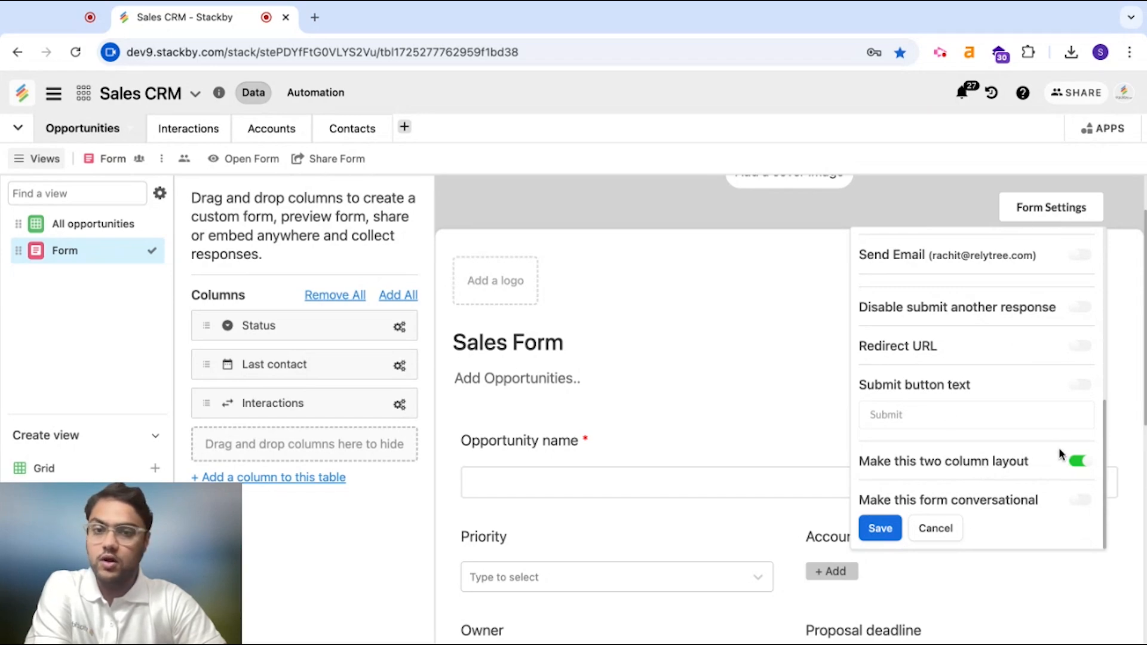
{"action": "left_click", "coordinate": [1079, 463]}
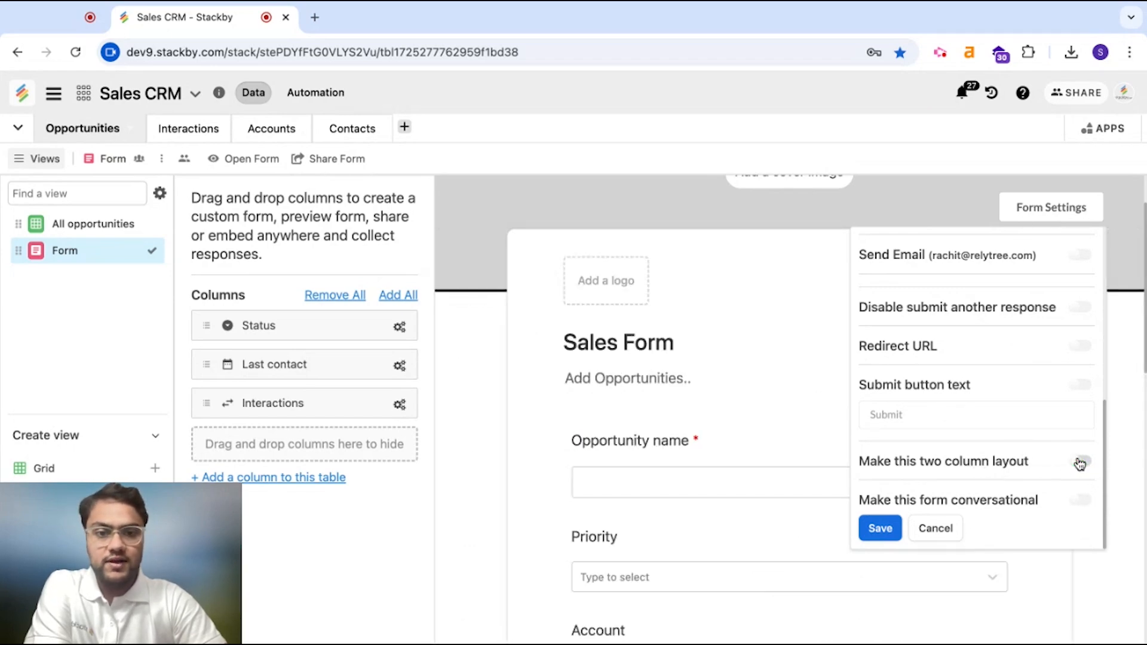
{"action": "left_click", "coordinate": [494, 475]}
{"action": "scroll", "coordinate": [537, 486], "scroll_direction": "down", "scroll_amount": 10}
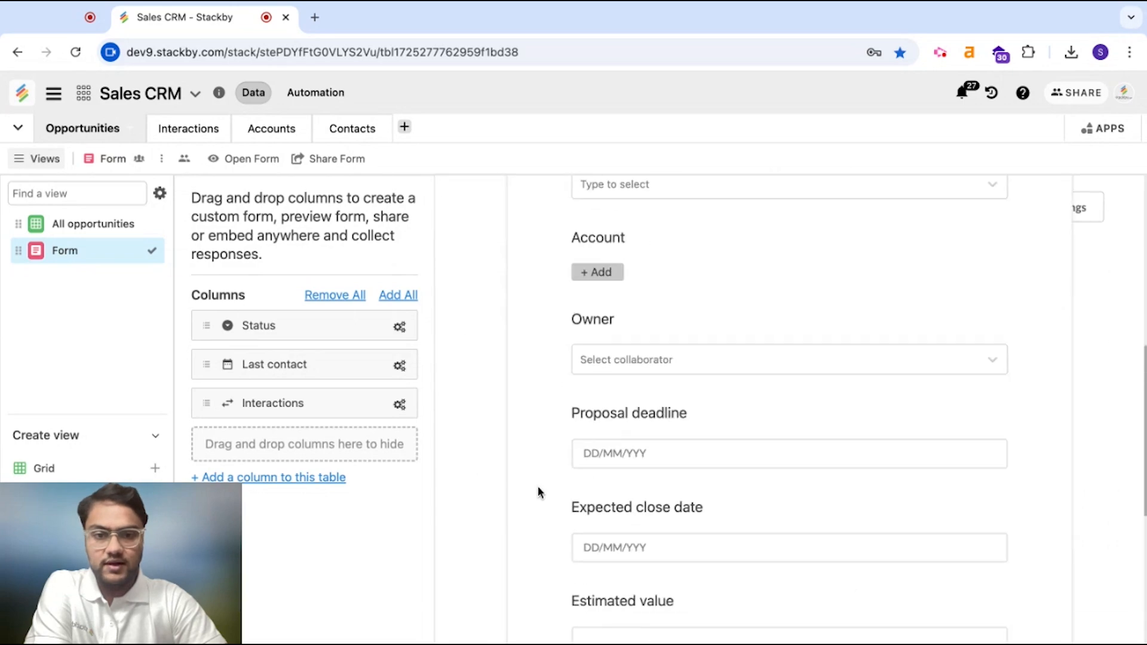
{"action": "scroll", "coordinate": [1001, 340], "scroll_direction": "up", "scroll_amount": 10}
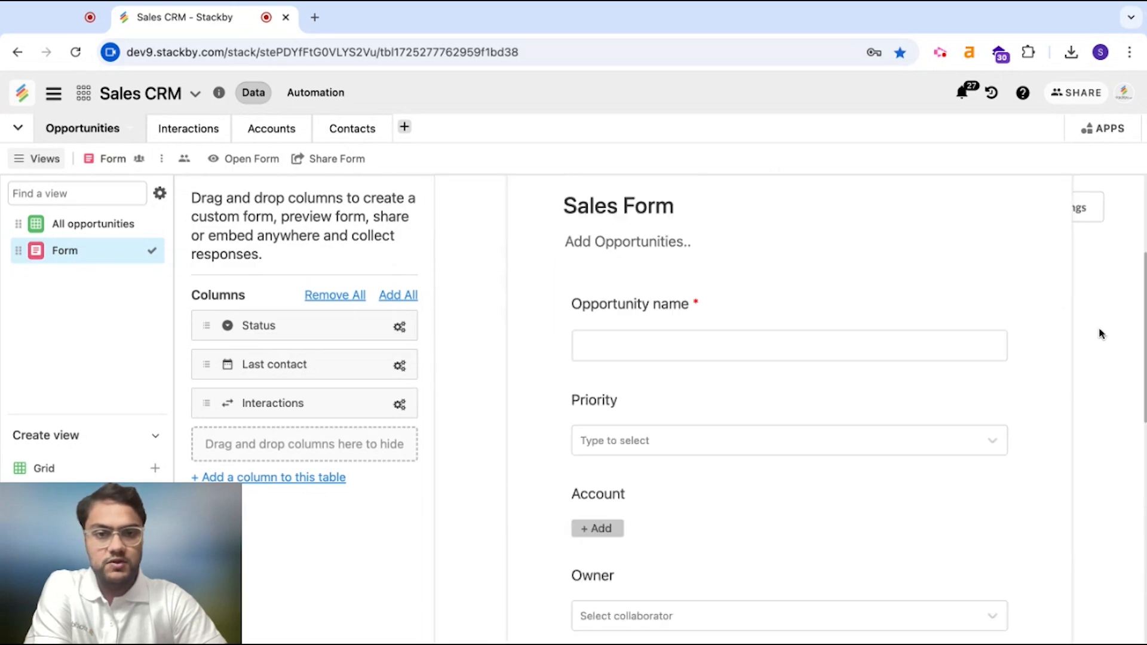
Turn the two column layout back on in the form settings and close the settings
{"action": "left_click", "coordinate": [1084, 210]}
{"action": "scroll", "coordinate": [1052, 418], "scroll_direction": "down", "scroll_amount": 5}
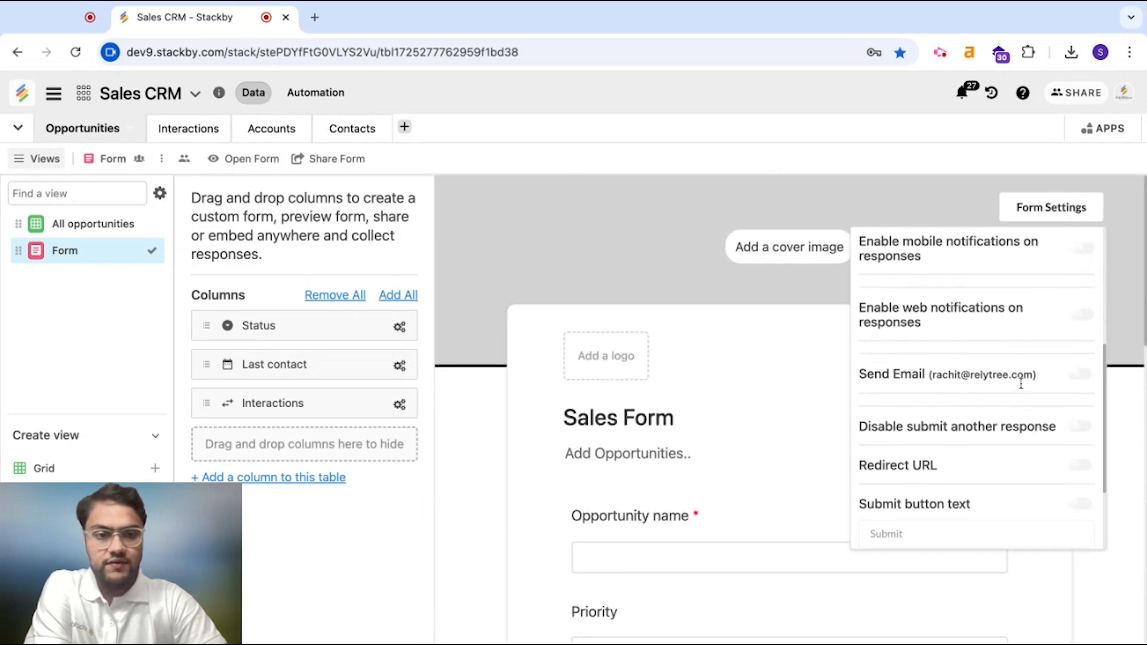
{"action": "scroll", "coordinate": [1056, 436], "scroll_direction": "down", "scroll_amount": 3}
{"action": "left_click", "coordinate": [1077, 461]}
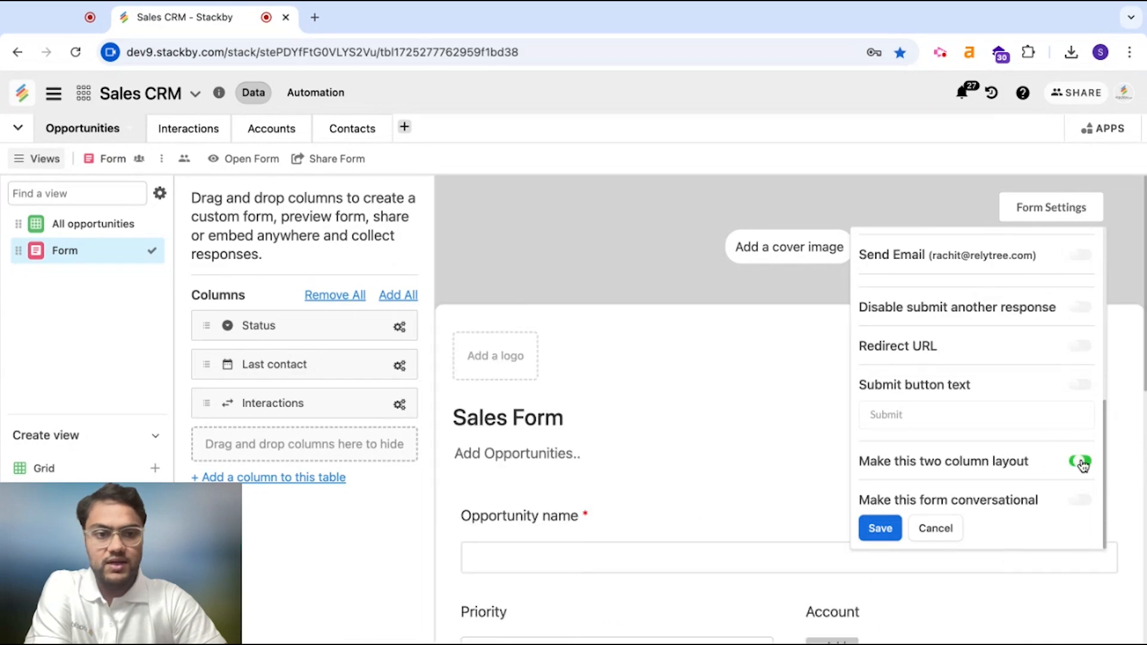
{"action": "scroll", "coordinate": [783, 440], "scroll_direction": "down", "scroll_amount": 4}
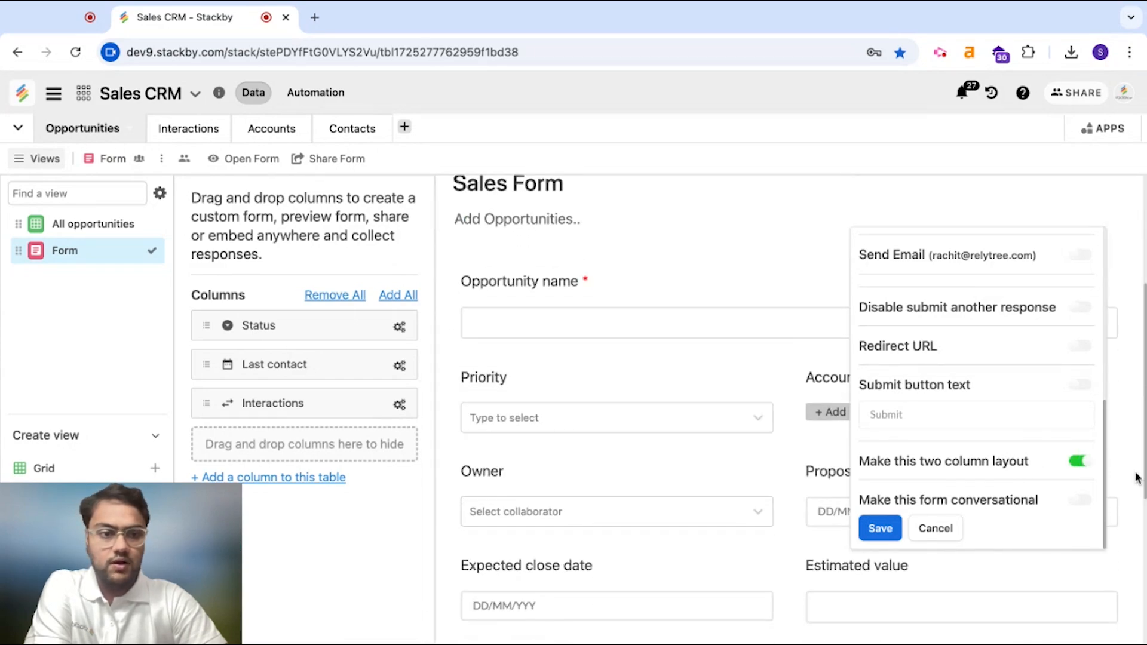
{"action": "left_click", "coordinate": [1133, 476]}
View the field settings of Account and Proposal deadline, closing them without changes
{"action": "left_click", "coordinate": [1128, 425]}
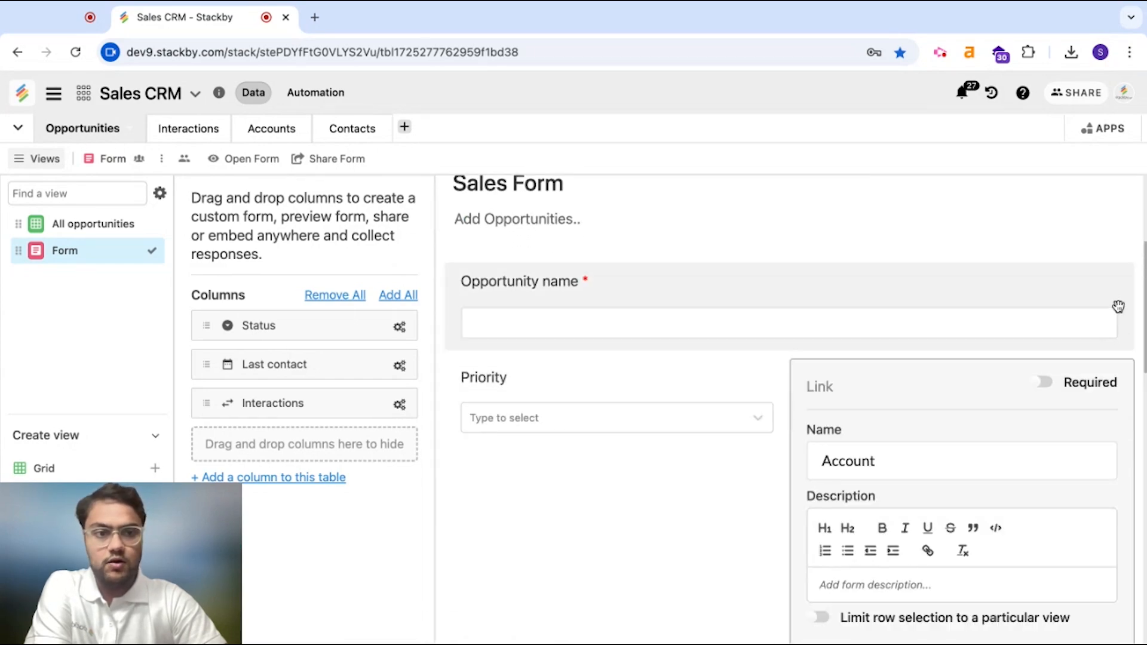
{"action": "scroll", "coordinate": [1104, 456], "scroll_direction": "down", "scroll_amount": 4}
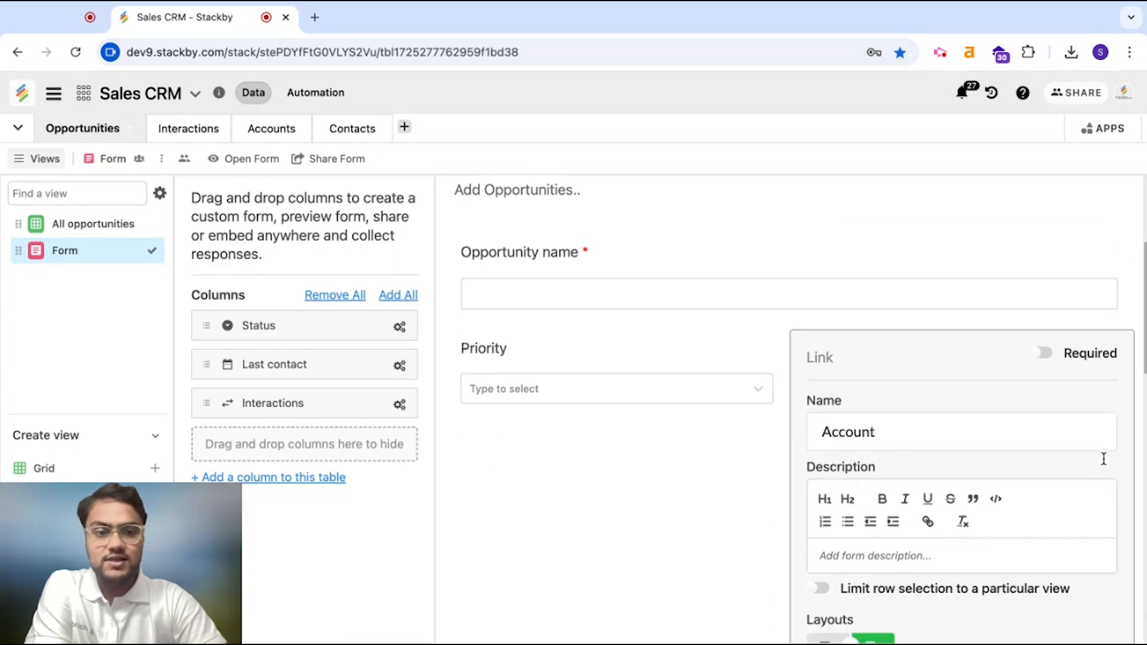
{"action": "left_click", "coordinate": [879, 545]}
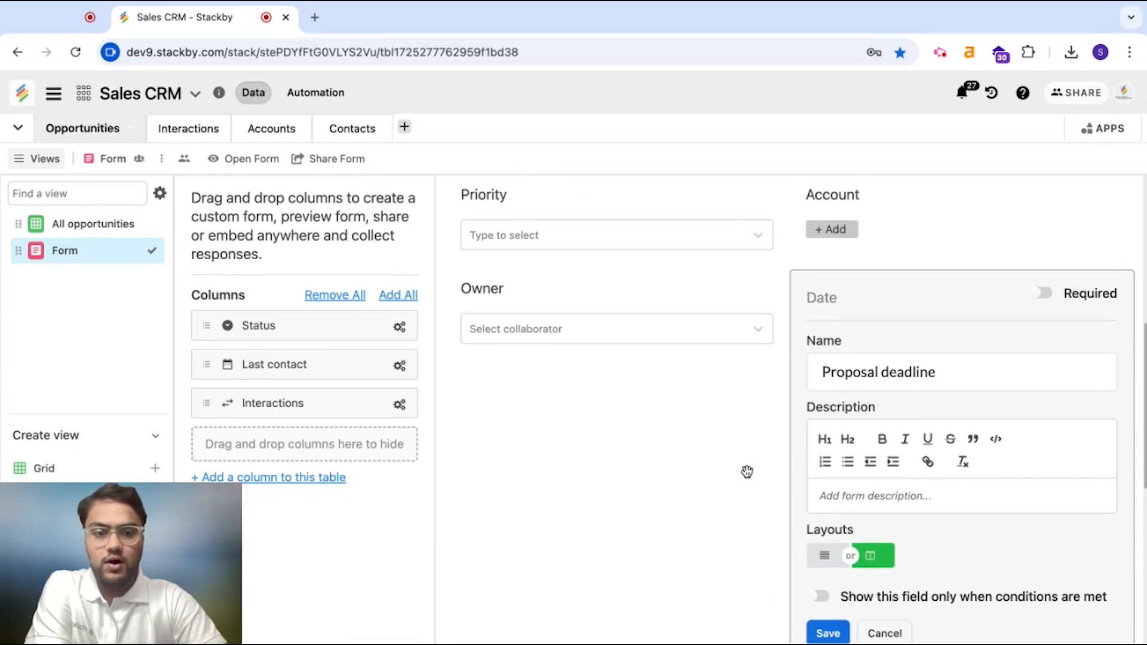
{"action": "left_click", "coordinate": [896, 632]}
{"action": "scroll", "coordinate": [777, 442], "scroll_direction": "up", "scroll_amount": 2}
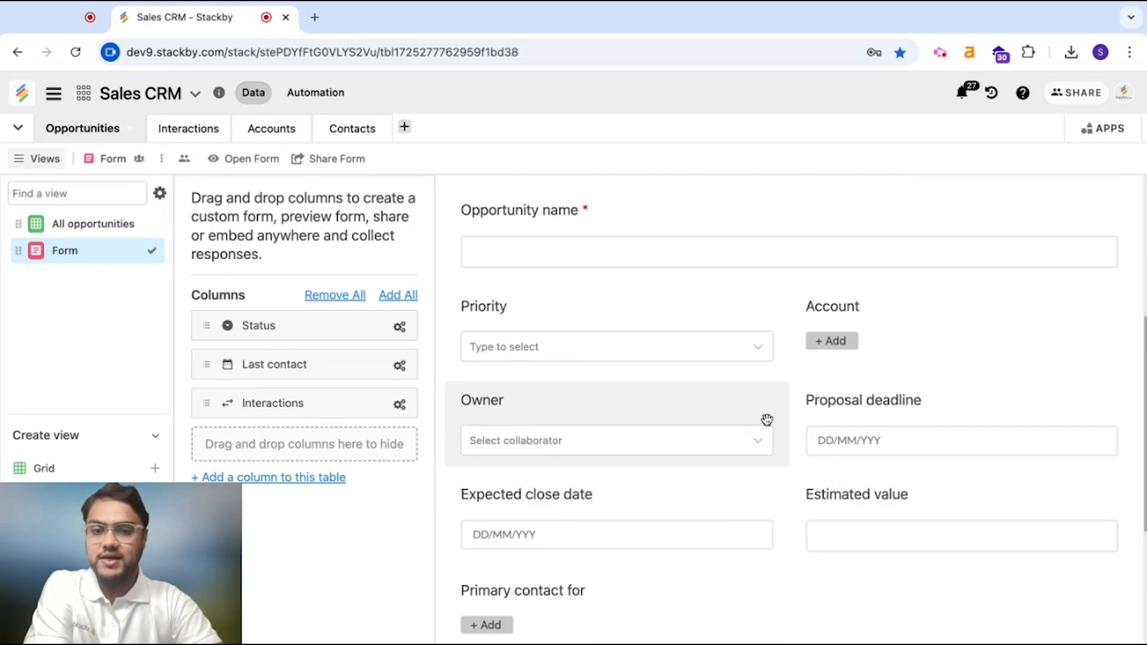
Move the Primary contact for field below Customer Remarks in the form
{"action": "scroll", "coordinate": [767, 420], "scroll_direction": "down", "scroll_amount": 3}
{"action": "scroll", "coordinate": [596, 448], "scroll_direction": "down", "scroll_amount": 1}
{"action": "left_click_drag", "start_coordinate": [596, 431], "coordinate": [795, 431]}
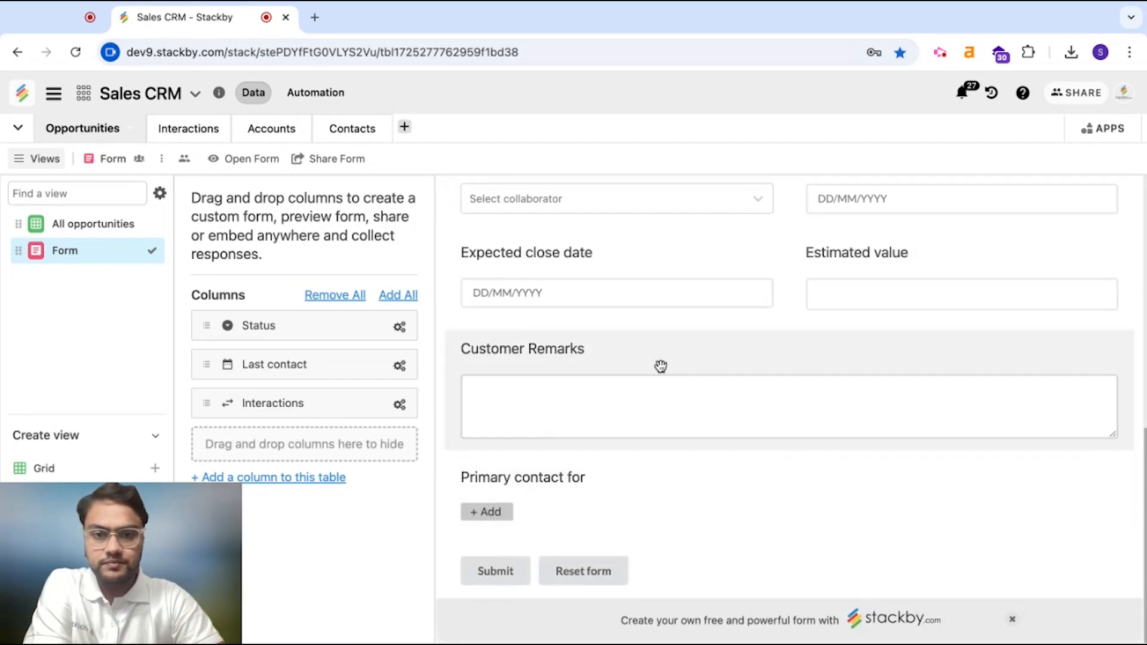
Set the Customer Remarks field's layout to half column width
{"action": "left_click", "coordinate": [686, 358]}
{"action": "left_click", "coordinate": [524, 348]}
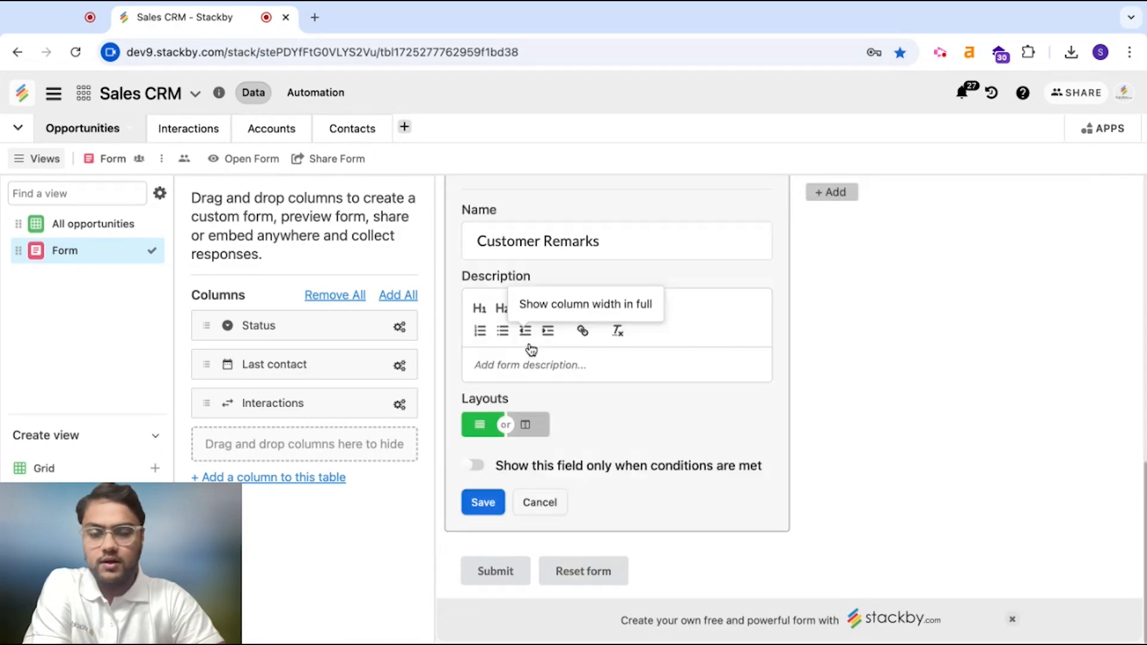
{"action": "left_click", "coordinate": [532, 502]}
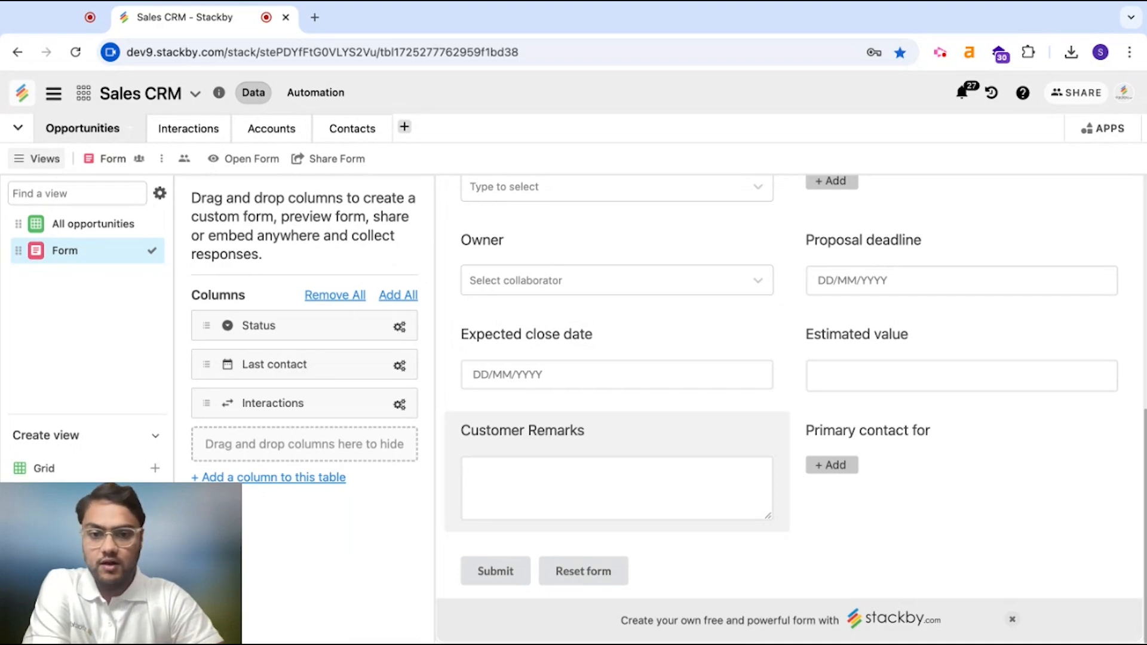
Set the Customer Remarks field's layout back to full column width and save the field
{"action": "left_click", "coordinate": [538, 431]}
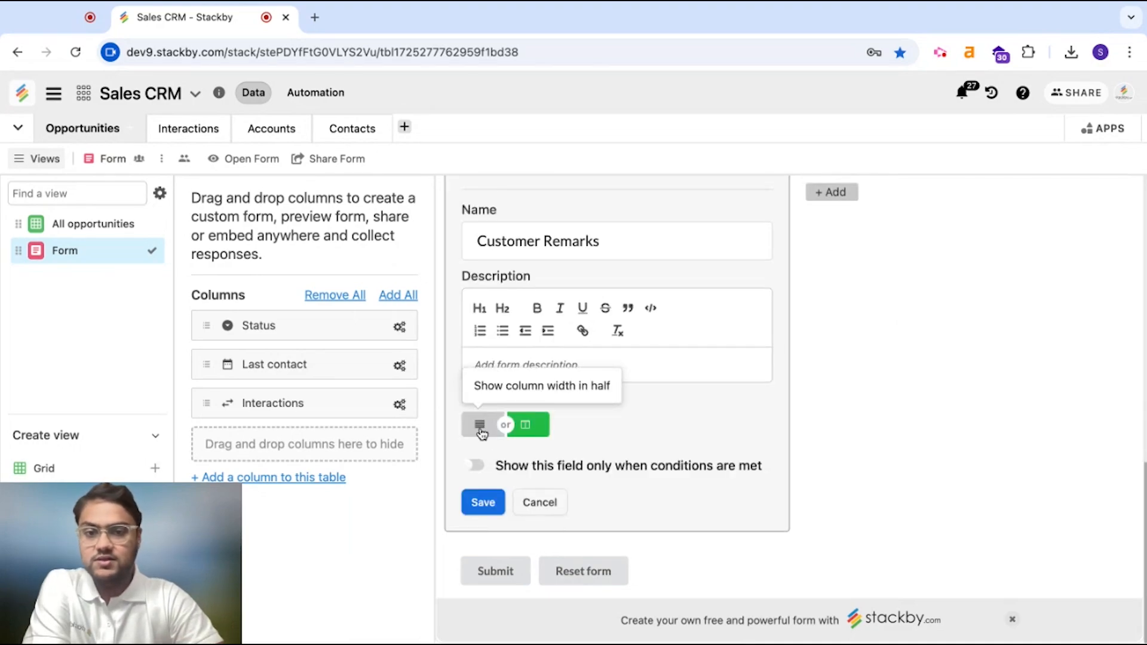
{"action": "scroll", "coordinate": [669, 247], "scroll_direction": "up", "scroll_amount": 1}
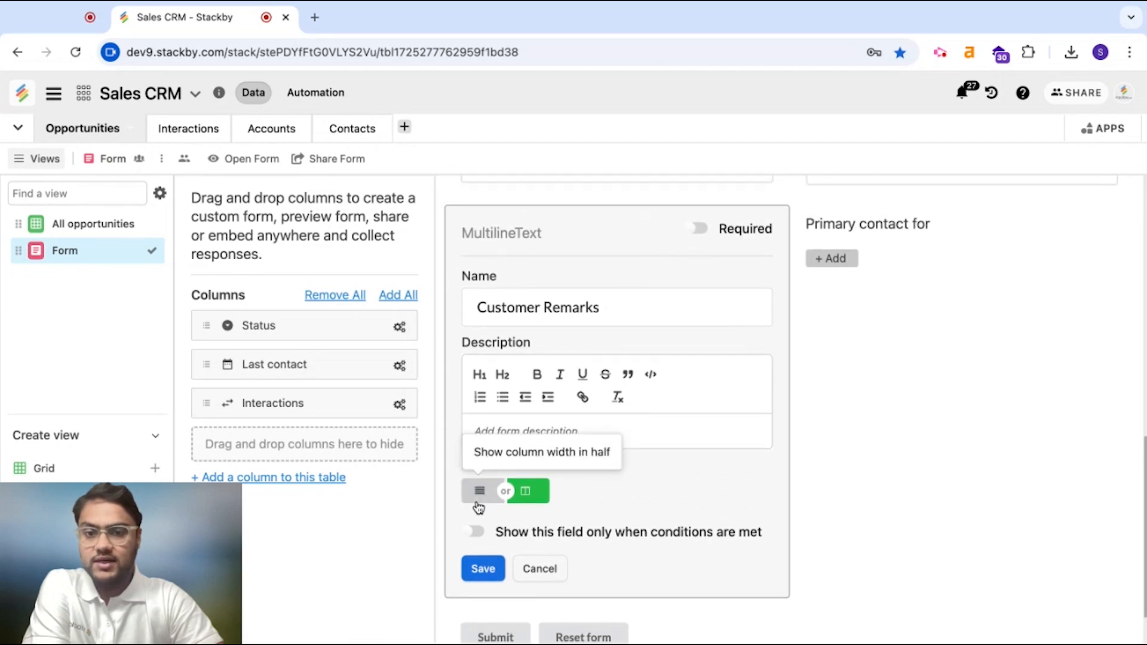
{"action": "left_click", "coordinate": [478, 499]}
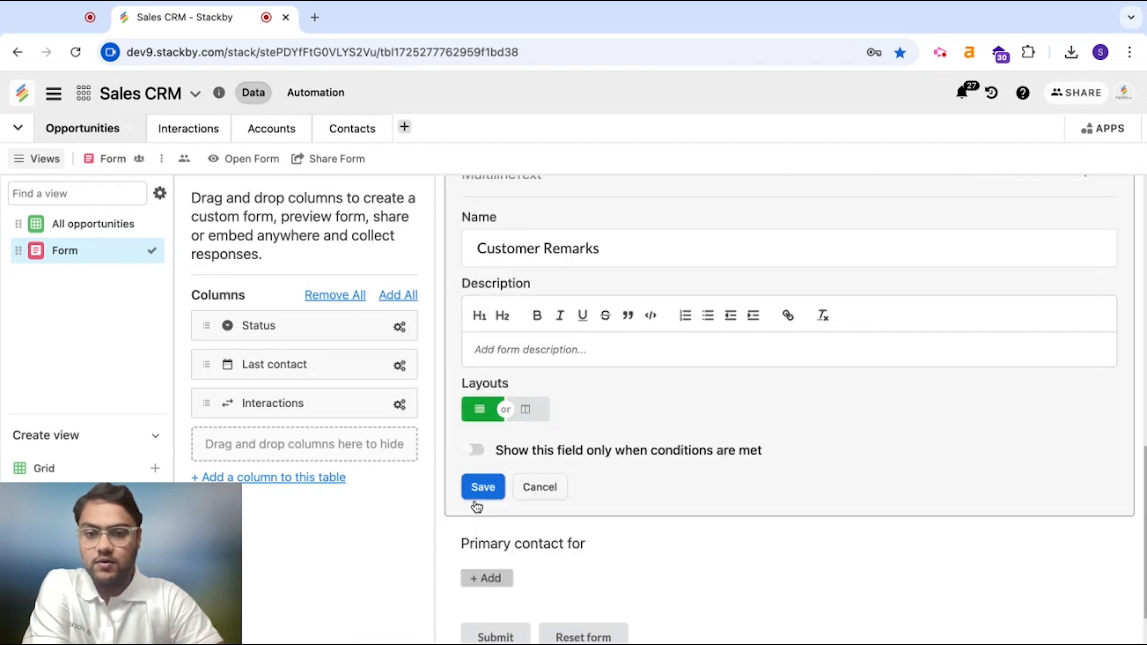
{"action": "left_click", "coordinate": [484, 487]}
Show the Priority field as a List instead of a dropdown and save the field
{"action": "scroll", "coordinate": [819, 525], "scroll_direction": "down", "scroll_amount": 2}
{"action": "scroll", "coordinate": [819, 526], "scroll_direction": "up", "scroll_amount": 1}
{"action": "scroll", "coordinate": [820, 525], "scroll_direction": "up", "scroll_amount": 5}
{"action": "scroll", "coordinate": [652, 308], "scroll_direction": "down", "scroll_amount": 3}
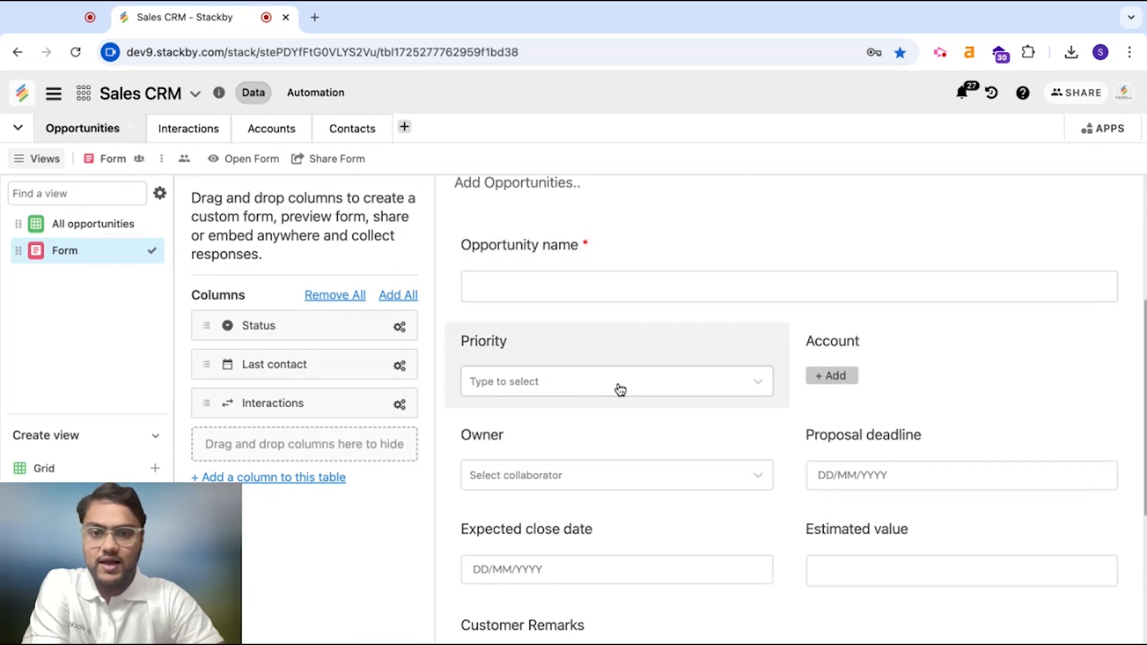
{"action": "left_click", "coordinate": [620, 390]}
{"action": "scroll", "coordinate": [637, 393], "scroll_direction": "down", "scroll_amount": 3}
{"action": "left_click", "coordinate": [562, 422]}
{"action": "left_click", "coordinate": [495, 586]}
{"action": "scroll", "coordinate": [755, 430], "scroll_direction": "up", "scroll_amount": 3}
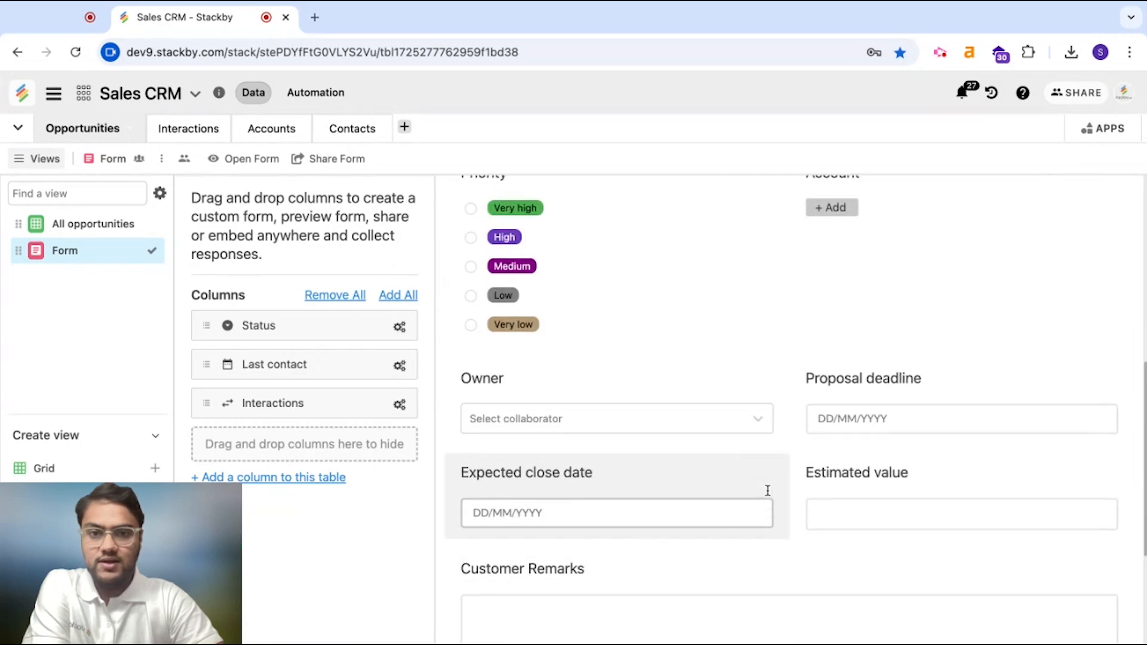
Set the Priority field's layout to full column width, save it and check the form's arrangement
{"action": "left_click", "coordinate": [582, 312]}
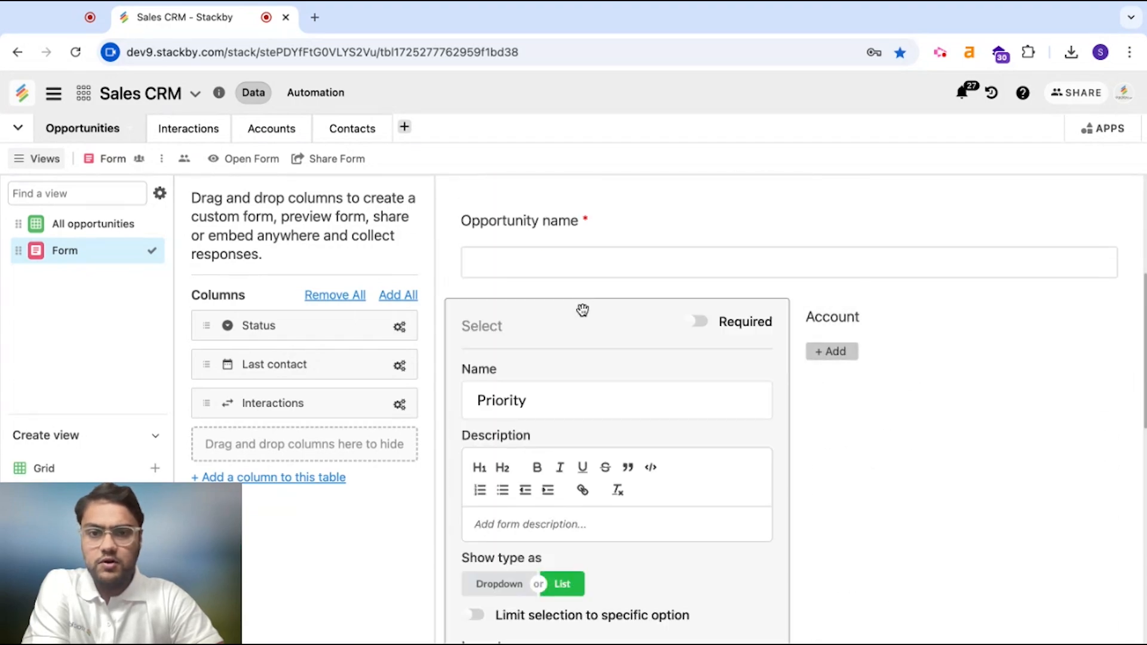
{"action": "scroll", "coordinate": [522, 491], "scroll_direction": "down", "scroll_amount": 3}
{"action": "scroll", "coordinate": [490, 514], "scroll_direction": "down", "scroll_amount": 1}
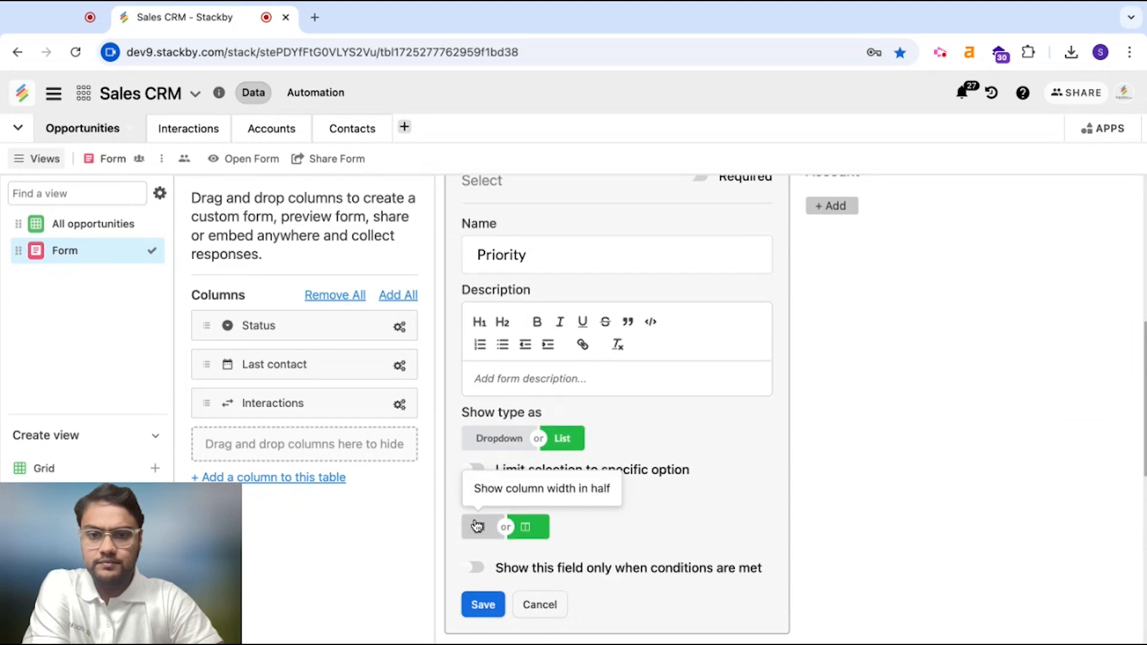
{"action": "left_click", "coordinate": [478, 523]}
{"action": "scroll", "coordinate": [681, 415], "scroll_direction": "down", "scroll_amount": 1}
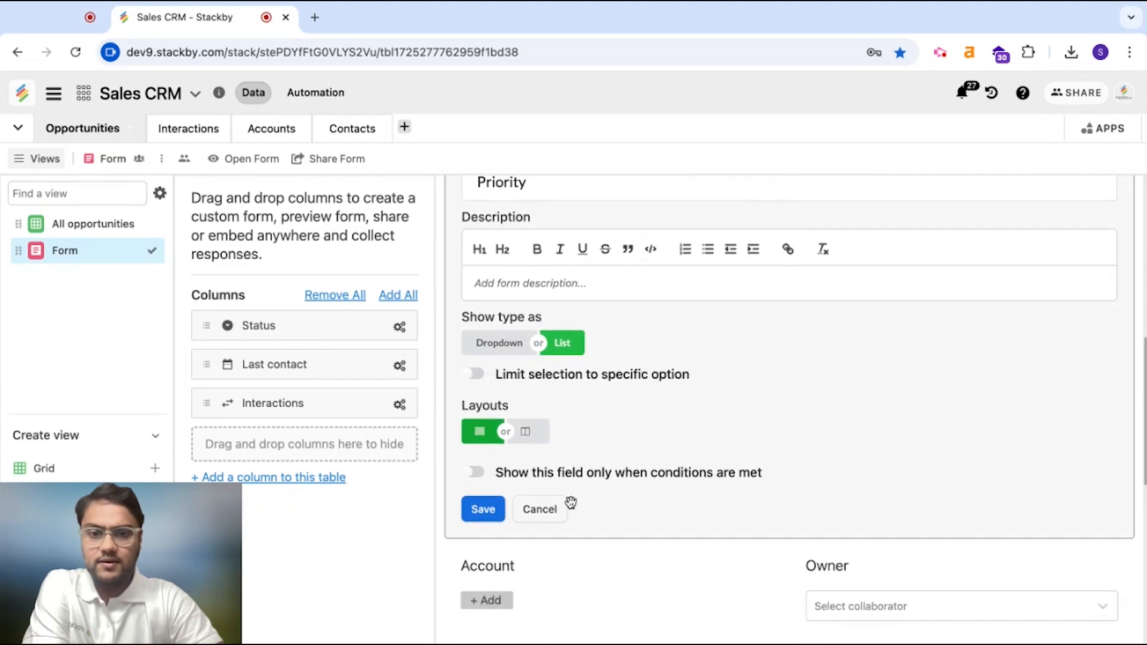
{"action": "left_click", "coordinate": [484, 512]}
{"action": "scroll", "coordinate": [717, 502], "scroll_direction": "up", "scroll_amount": 3}
{"action": "scroll", "coordinate": [699, 464], "scroll_direction": "down", "scroll_amount": 1}
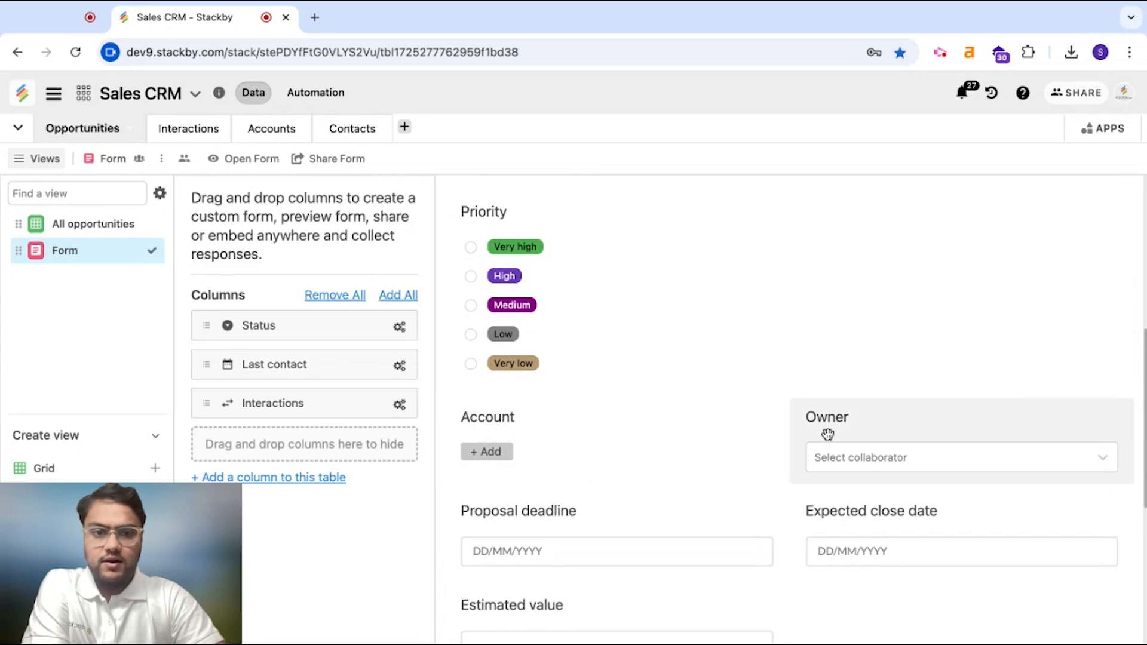
Move the Primary contact for field above Customer Remarks so it shares a row with Estimated value, and check the arrangement
{"action": "scroll", "coordinate": [836, 499], "scroll_direction": "down", "scroll_amount": 3}
{"action": "scroll", "coordinate": [853, 500], "scroll_direction": "down", "scroll_amount": 1}
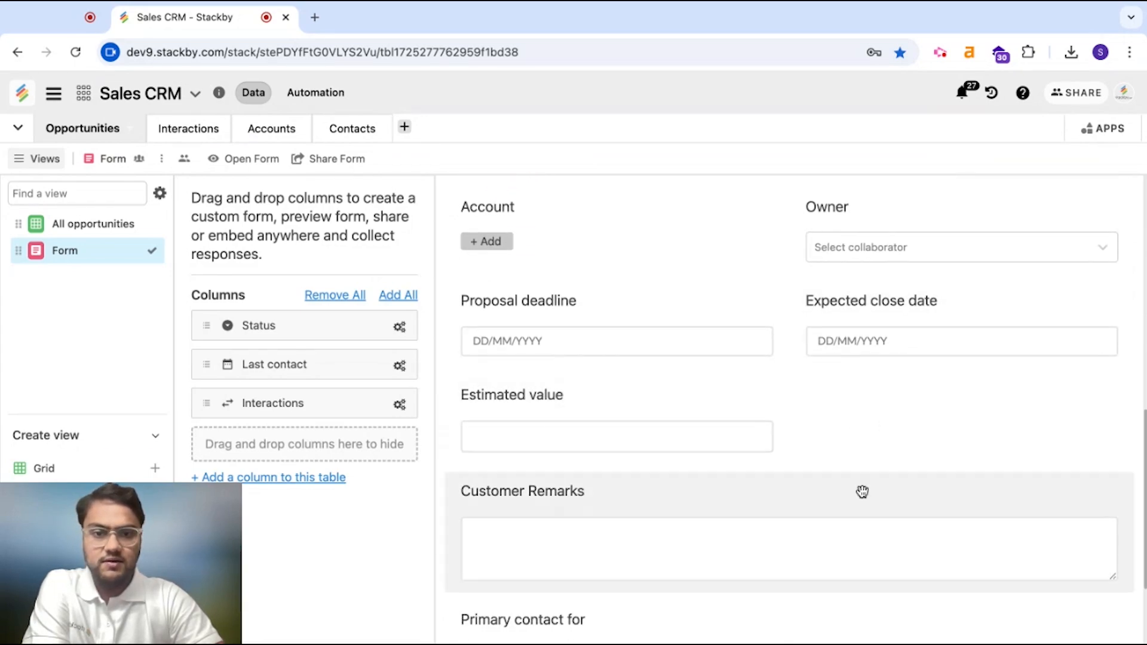
{"action": "scroll", "coordinate": [886, 463], "scroll_direction": "down", "scroll_amount": 3}
{"action": "left_click_drag", "start_coordinate": [569, 487], "coordinate": [816, 343]}
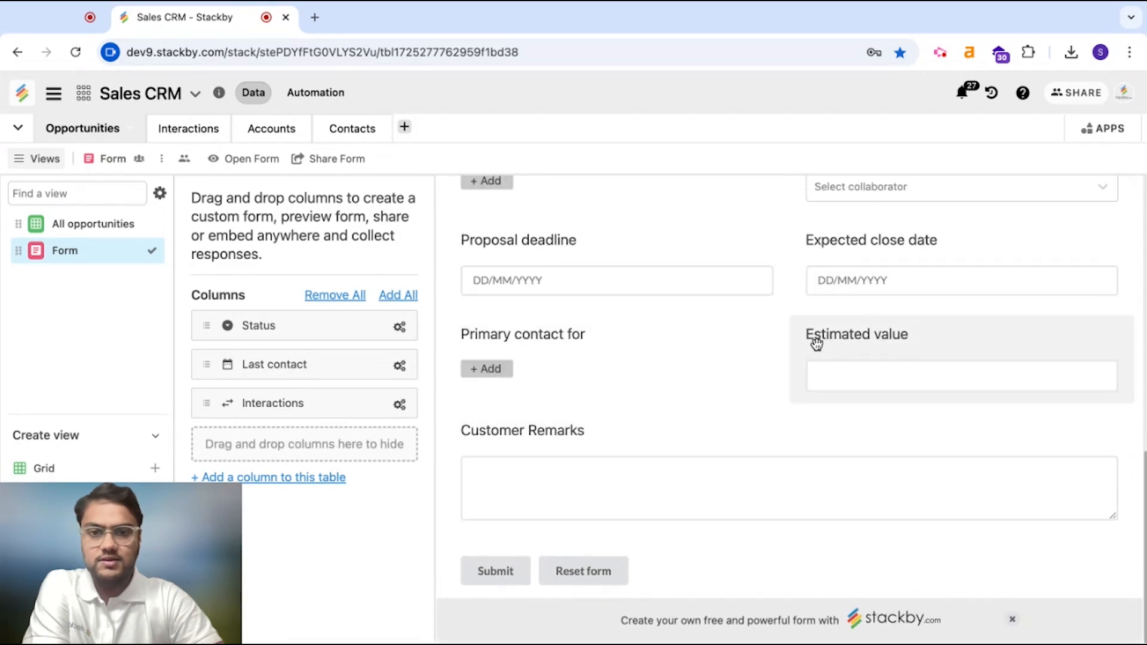
{"action": "scroll", "coordinate": [768, 389], "scroll_direction": "up", "scroll_amount": 3}
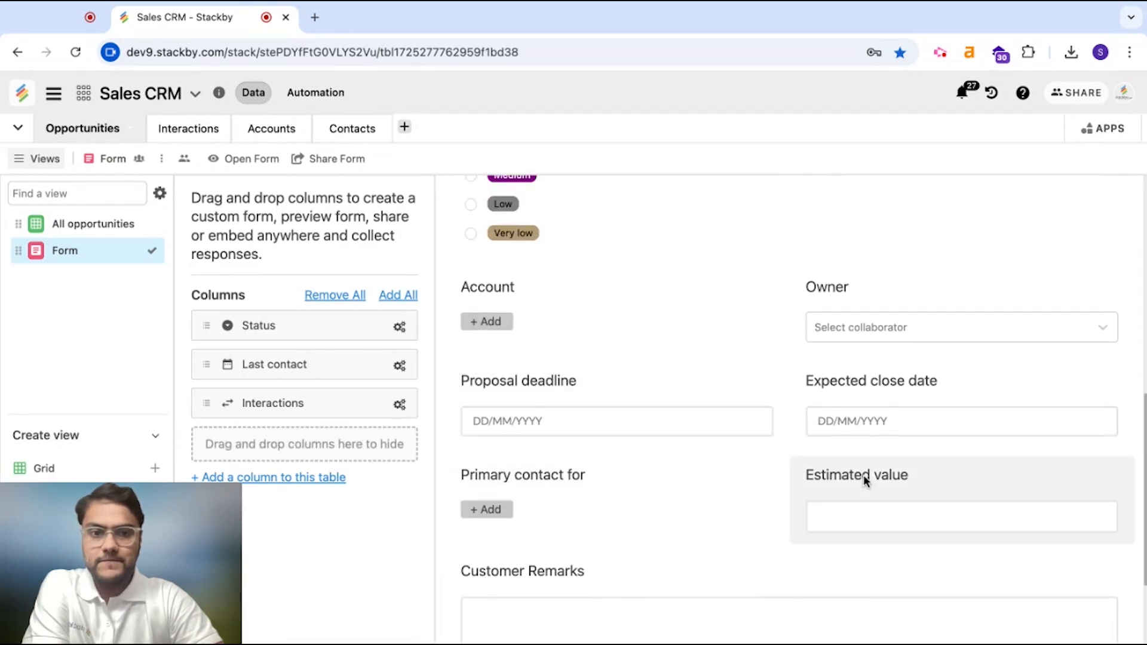
{"action": "scroll", "coordinate": [533, 471], "scroll_direction": "down", "scroll_amount": 3}
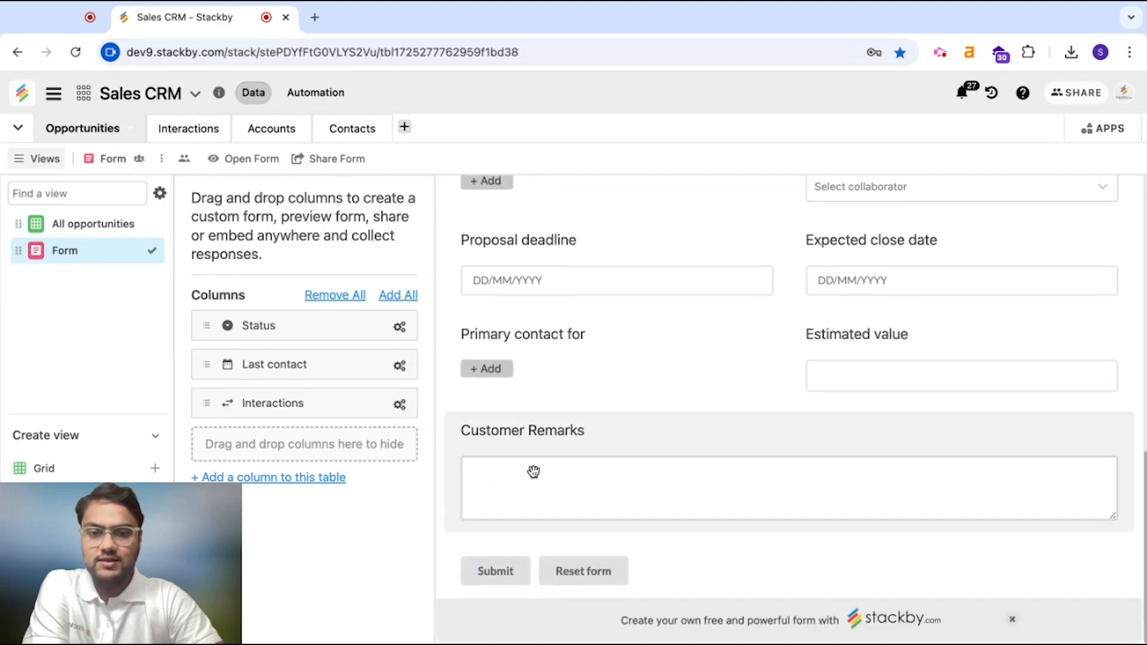
{"action": "scroll", "coordinate": [678, 448], "scroll_direction": "up", "scroll_amount": 15}
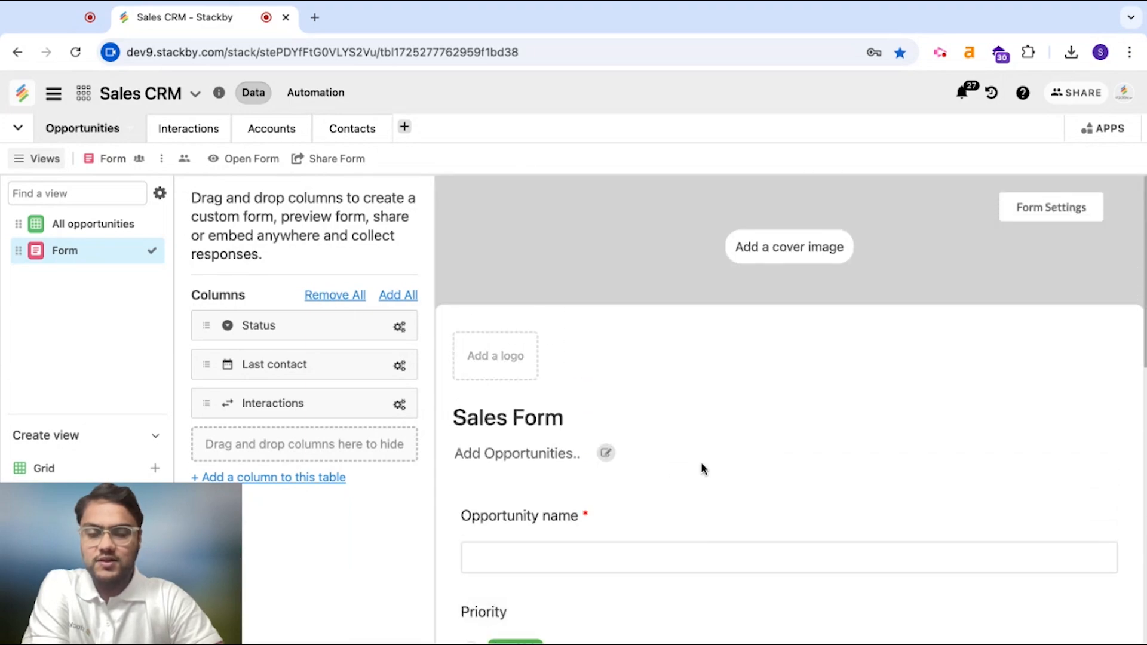
Open the live Sales Form, look through its fields and enter "Stackby New Opp" as the opportunity name
{"action": "left_click", "coordinate": [262, 161]}
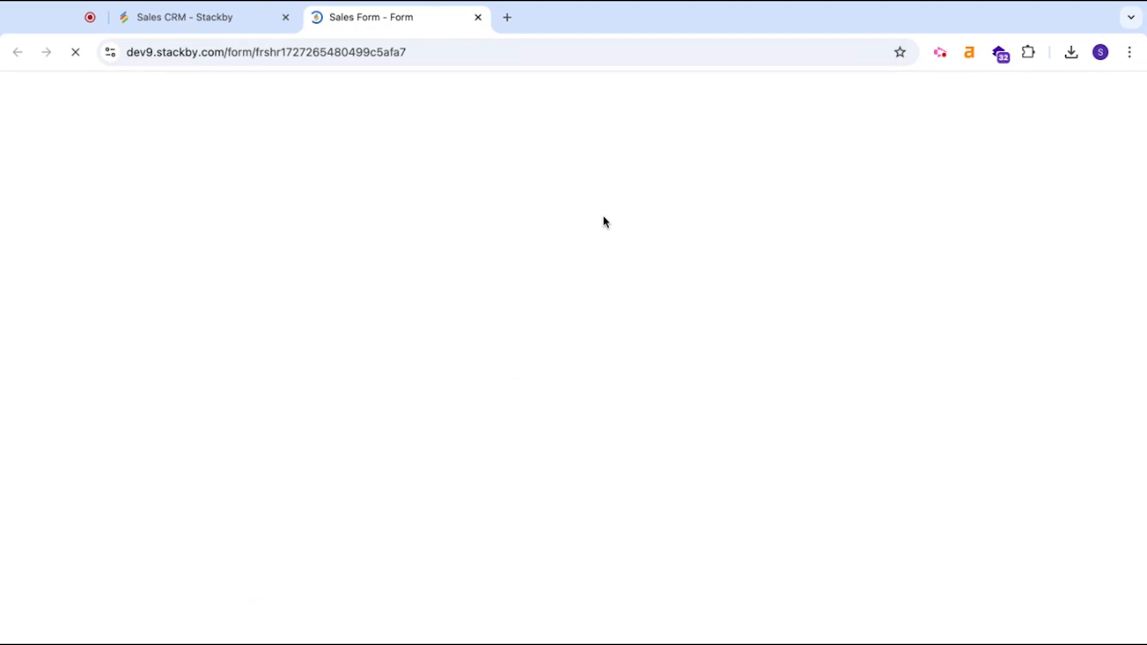
{"action": "scroll", "coordinate": [639, 374], "scroll_direction": "down", "scroll_amount": 5}
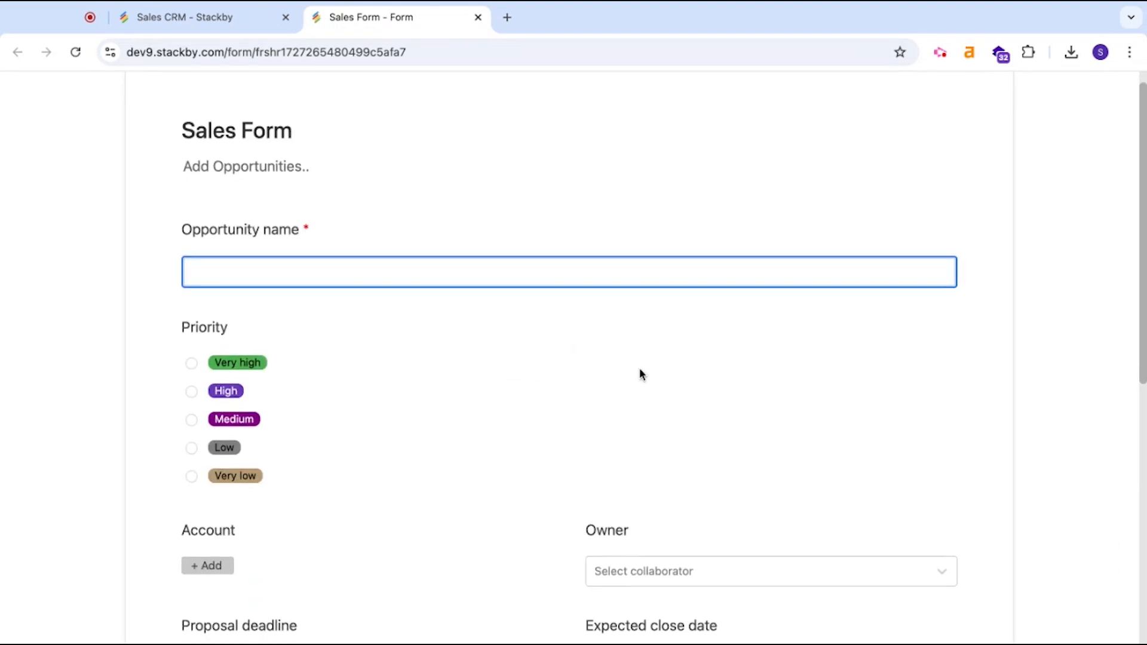
{"action": "scroll", "coordinate": [639, 367], "scroll_direction": "down", "scroll_amount": 5}
{"action": "scroll", "coordinate": [640, 367], "scroll_direction": "up", "scroll_amount": 10}
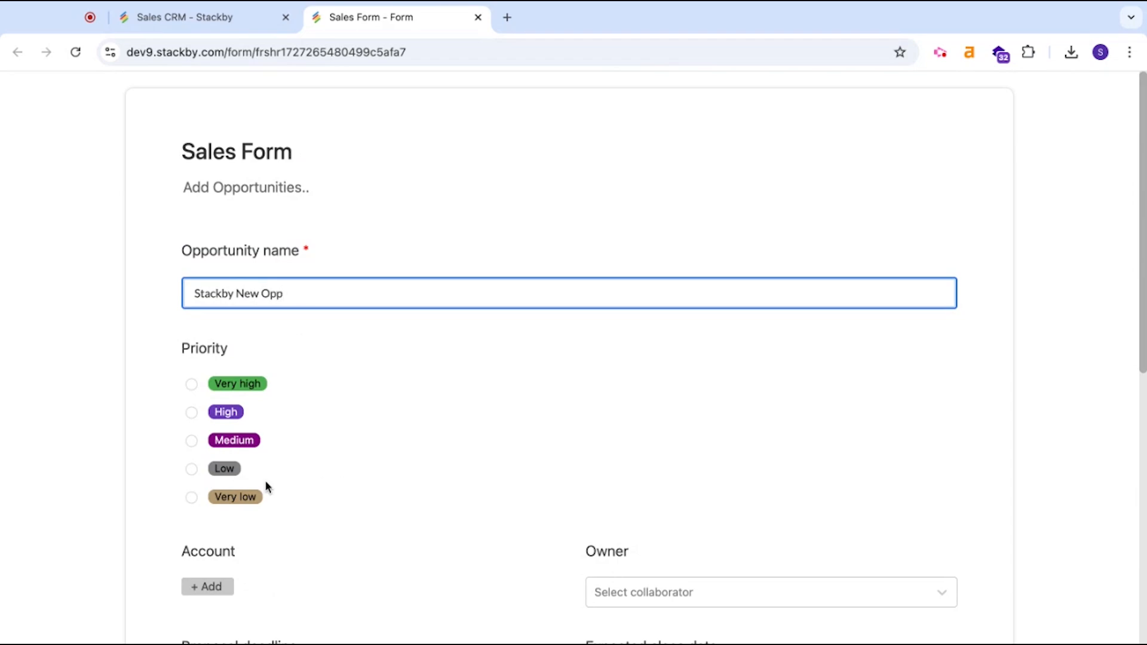
Set the opportunity's priority to Very high and link the account Bear Paw Solutions
{"action": "left_click", "coordinate": [191, 384]}
{"action": "scroll", "coordinate": [342, 448], "scroll_direction": "down", "scroll_amount": 3}
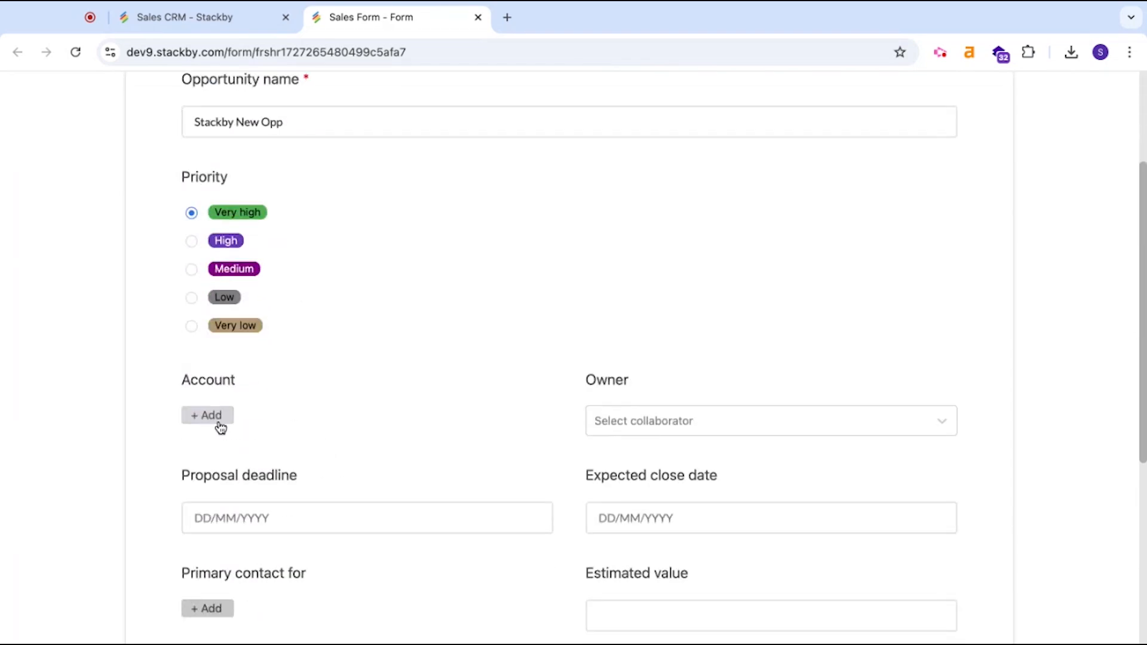
{"action": "left_click", "coordinate": [214, 418]}
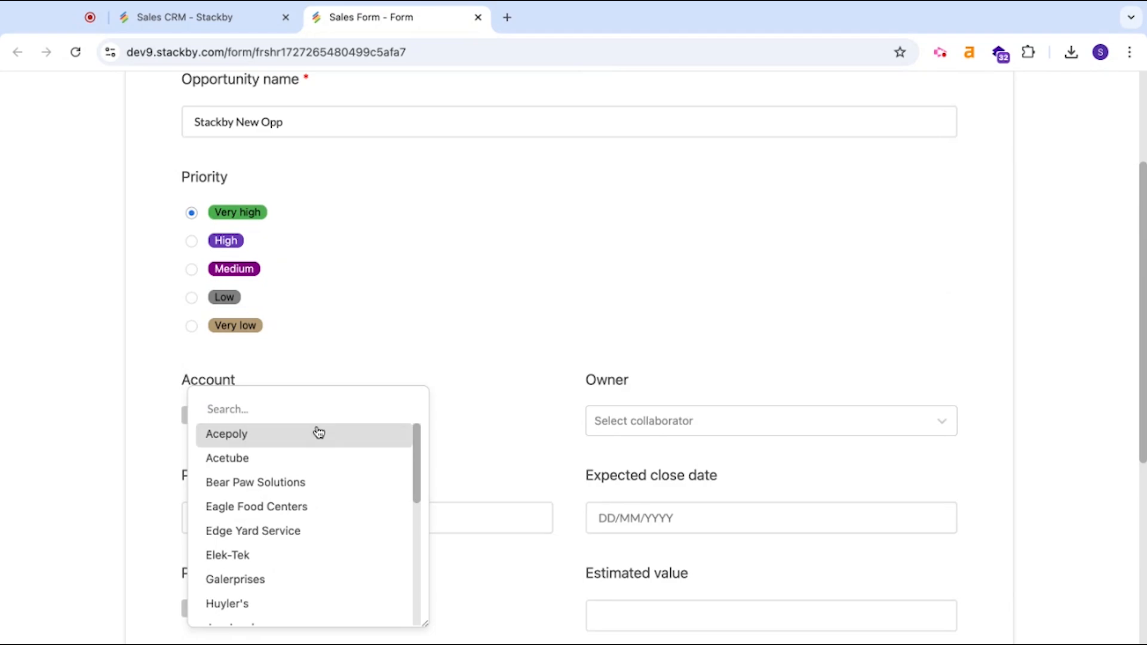
{"action": "scroll", "coordinate": [315, 503], "scroll_direction": "down", "scroll_amount": 5}
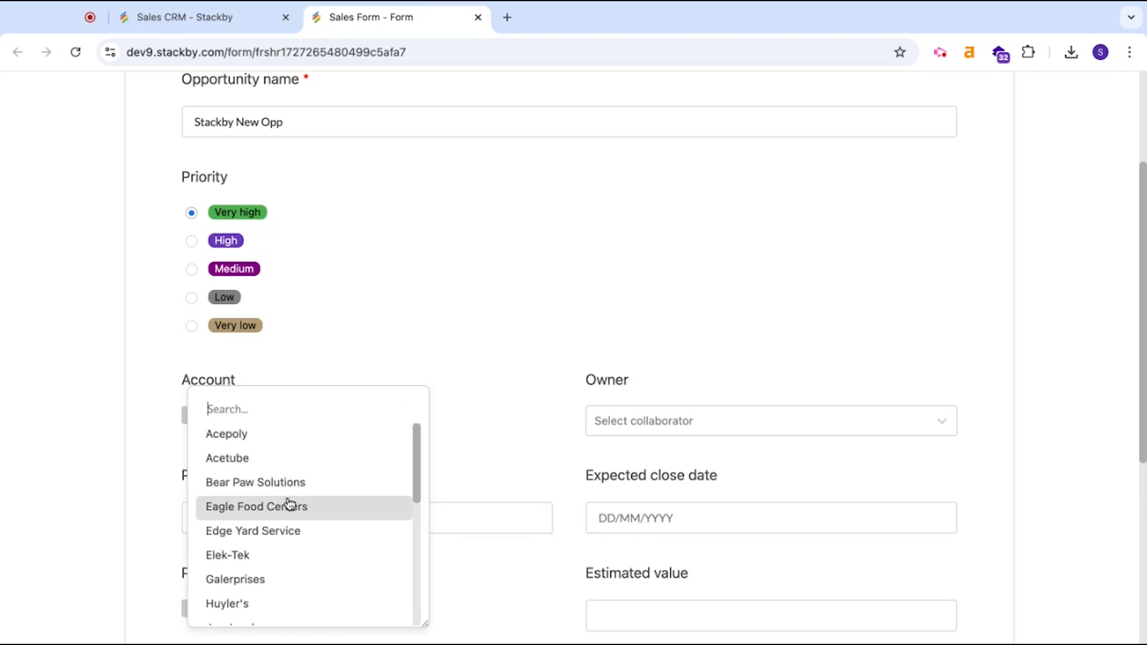
{"action": "left_click", "coordinate": [292, 482]}
Assign a collaborator as the opportunity's owner
{"action": "scroll", "coordinate": [694, 392], "scroll_direction": "down", "scroll_amount": 2}
{"action": "left_click", "coordinate": [714, 358]}
{"action": "left_click", "coordinate": [693, 387]}
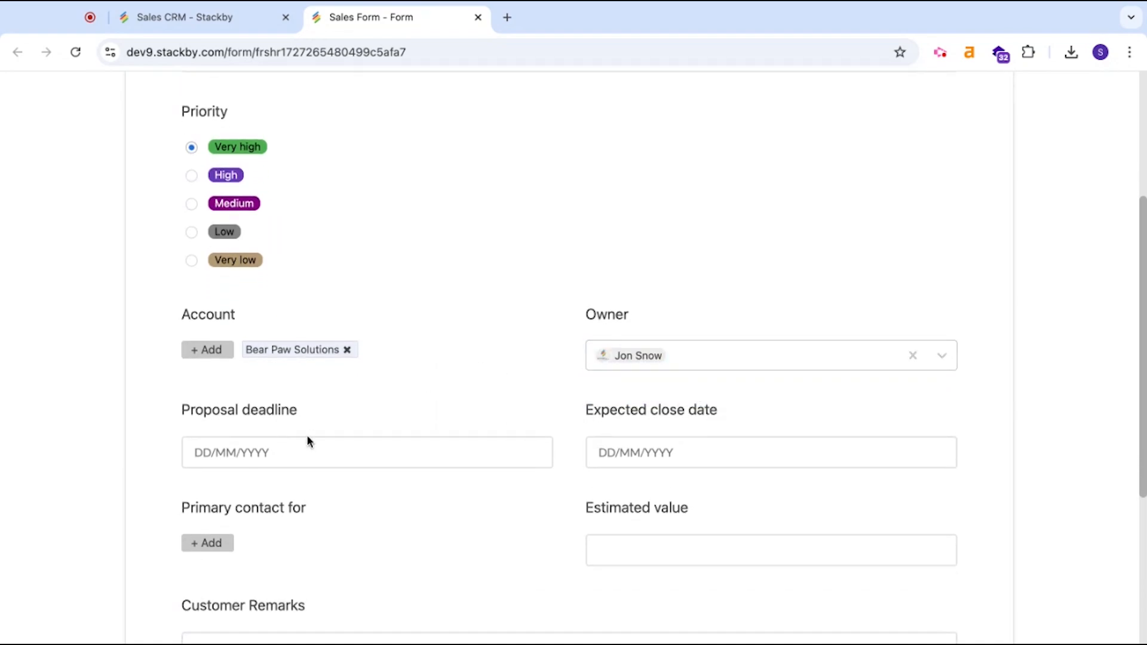
Set the proposal deadline to 27/09/2024 and the expected close date to 04/10/2024
{"action": "left_click", "coordinate": [292, 452]}
{"action": "left_click", "coordinate": [313, 380]}
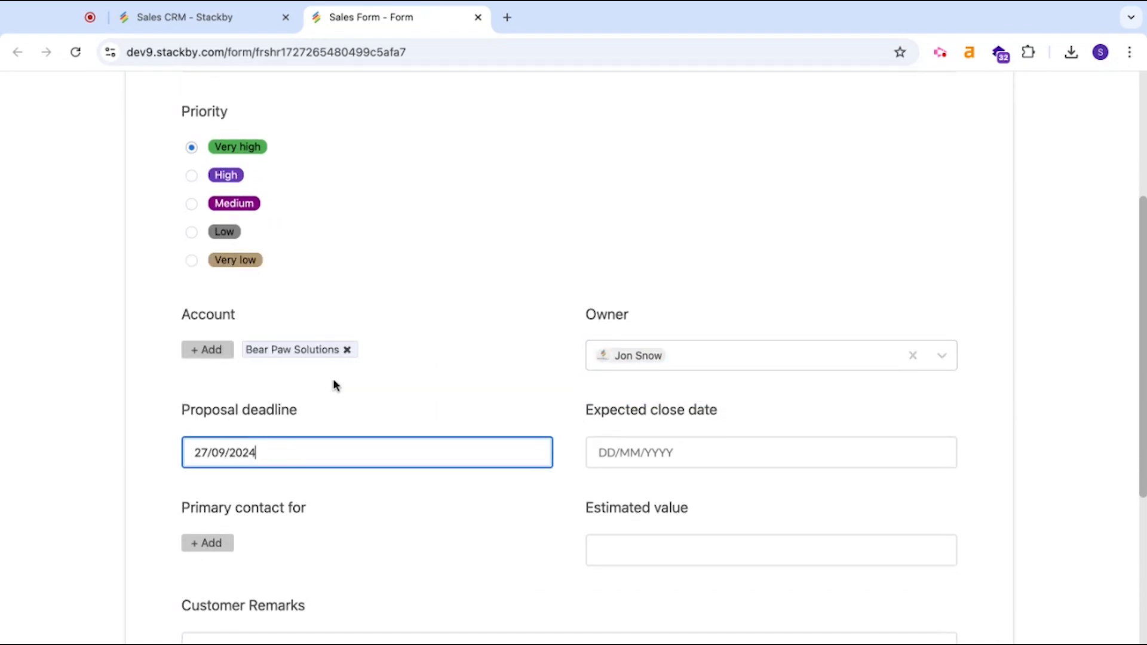
{"action": "left_click", "coordinate": [694, 456]}
{"action": "left_click", "coordinate": [720, 402]}
{"action": "scroll", "coordinate": [478, 419], "scroll_direction": "down", "scroll_amount": 1}
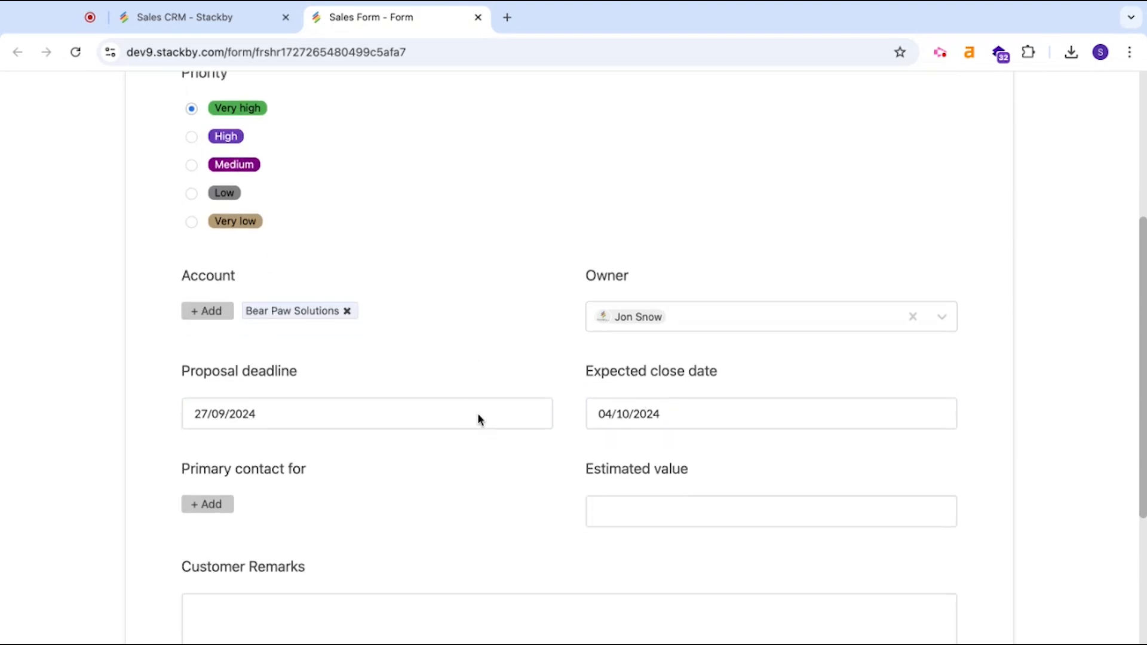
Link the Bear Paw Solutions contact as primary contact and set the estimated value to 10000
{"action": "scroll", "coordinate": [478, 413], "scroll_direction": "down", "scroll_amount": 2}
{"action": "left_click", "coordinate": [208, 423]}
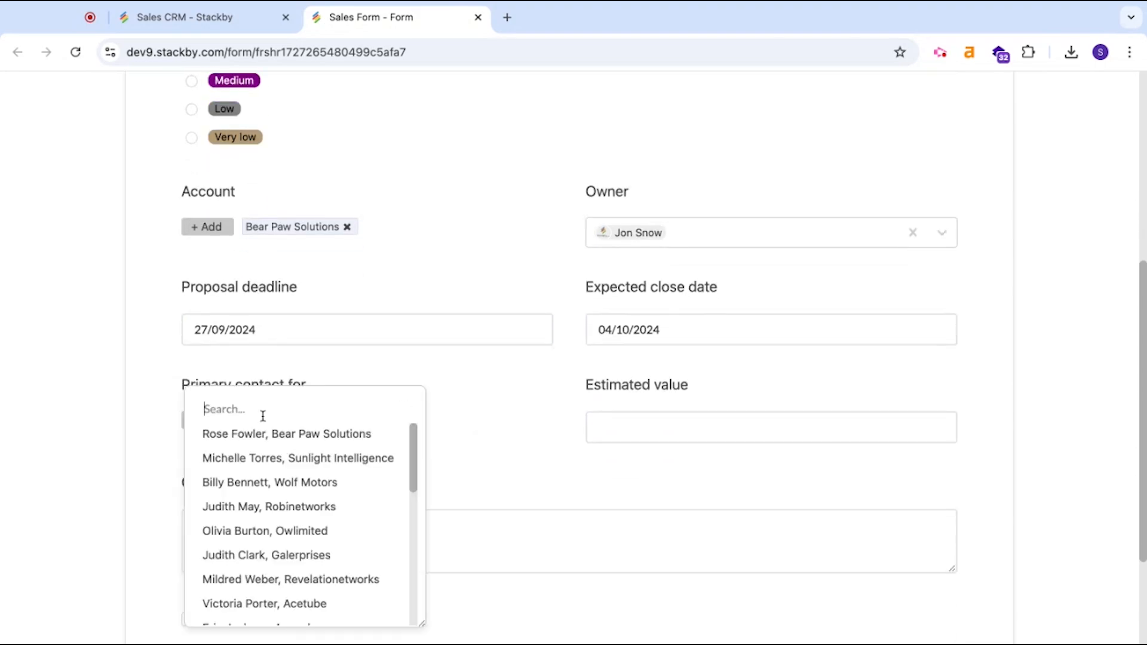
{"action": "scroll", "coordinate": [281, 517], "scroll_direction": "down", "scroll_amount": 1}
{"action": "scroll", "coordinate": [281, 502], "scroll_direction": "up", "scroll_amount": 1}
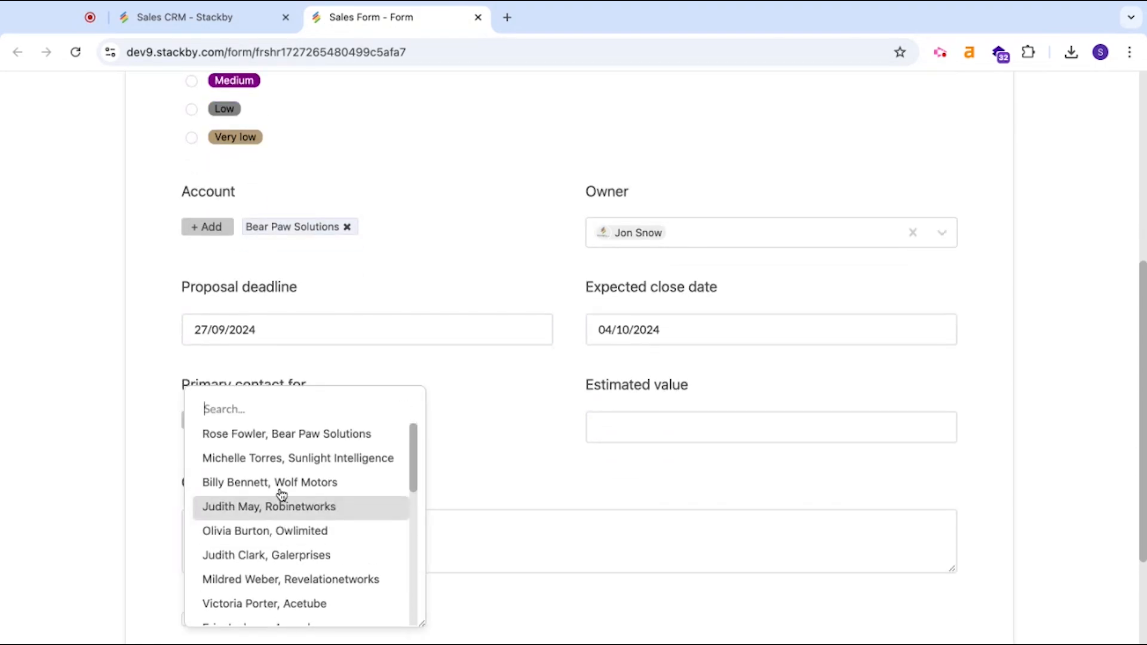
{"action": "left_click", "coordinate": [318, 435]}
{"action": "left_click", "coordinate": [701, 429]}
{"action": "type", "text": "10"}
Enter "Customer is really interested!" as the customer remarks and submit the form
{"action": "left_click", "coordinate": [442, 533]}
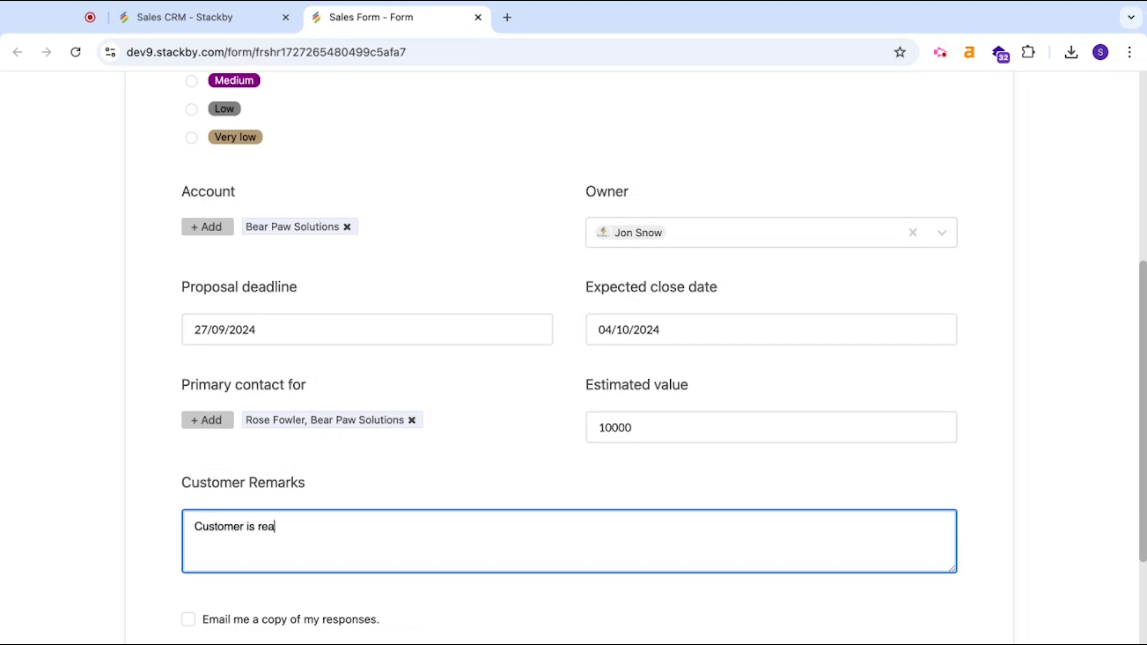
{"action": "type", "text": "ed!"}
{"action": "scroll", "coordinate": [599, 471], "scroll_direction": "down", "scroll_amount": 3}
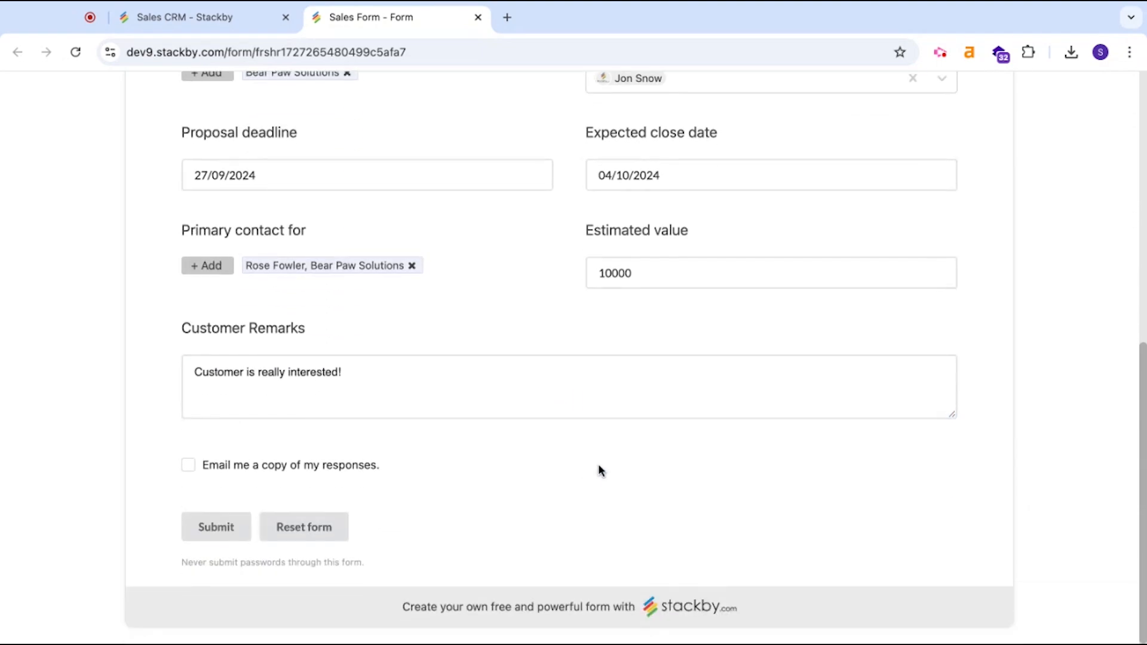
{"action": "left_click", "coordinate": [217, 529]}
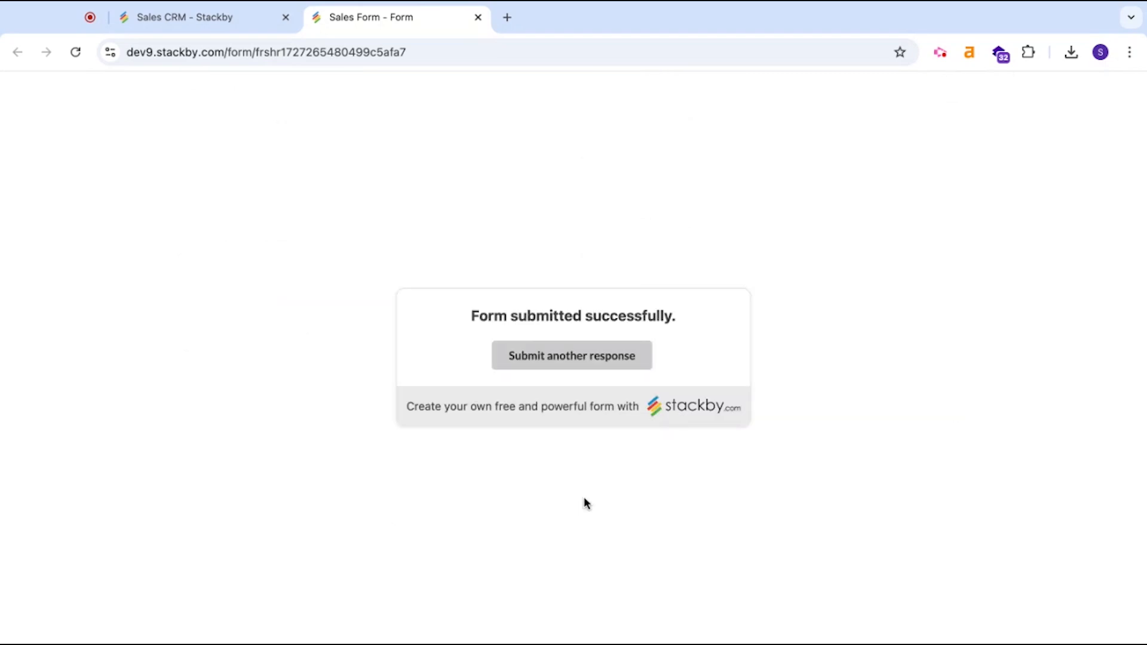
Return to the Sales CRM stack and examine the submitted Stackby New Opp record across the All opportunities view's columns
{"action": "left_click", "coordinate": [237, 15]}
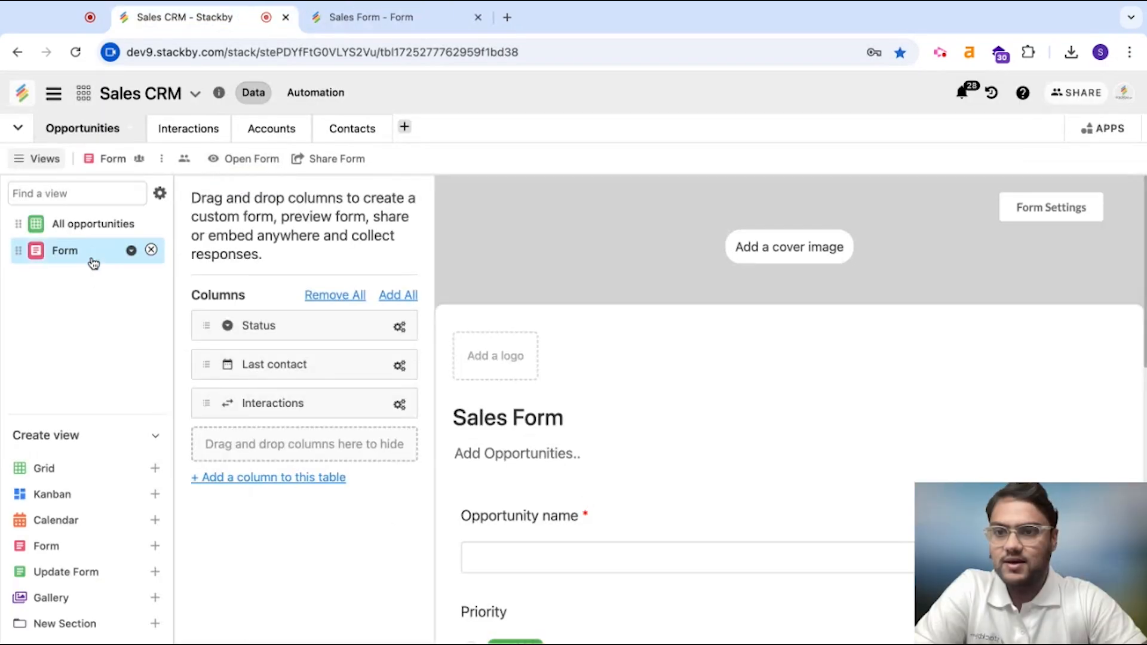
{"action": "left_click", "coordinate": [103, 239]}
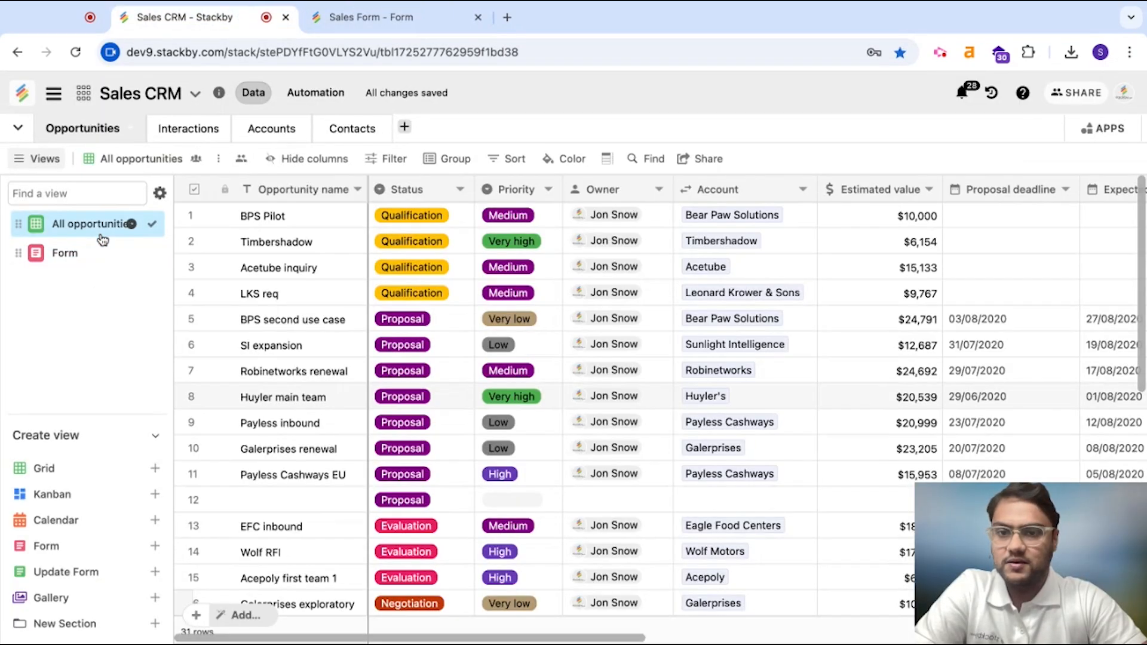
{"action": "scroll", "coordinate": [435, 451], "scroll_direction": "down", "scroll_amount": 10}
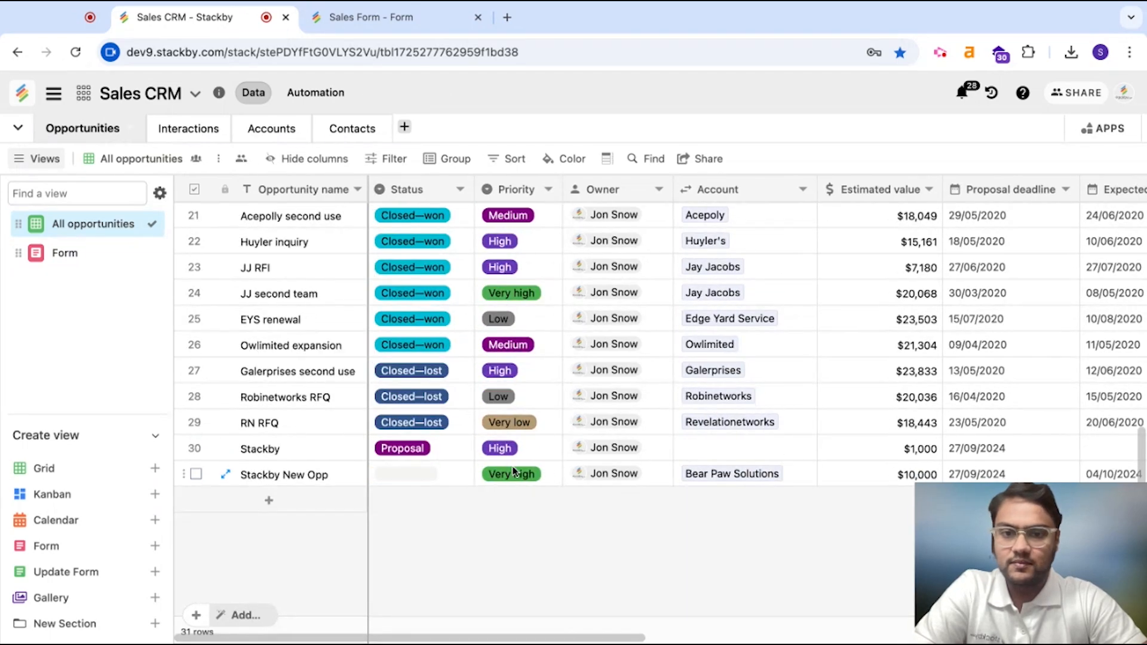
{"action": "scroll", "coordinate": [581, 472], "scroll_direction": "right", "scroll_amount": 10}
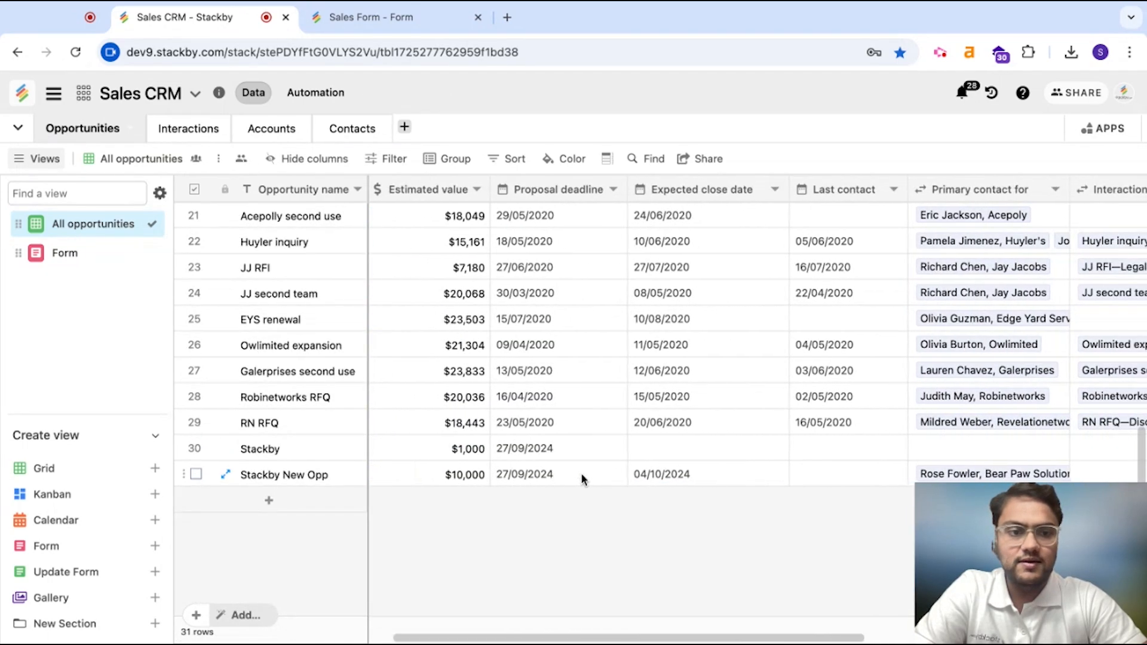
{"action": "scroll", "coordinate": [639, 344], "scroll_direction": "right", "scroll_amount": 5}
{"action": "scroll", "coordinate": [639, 344], "scroll_direction": "left", "scroll_amount": 10}
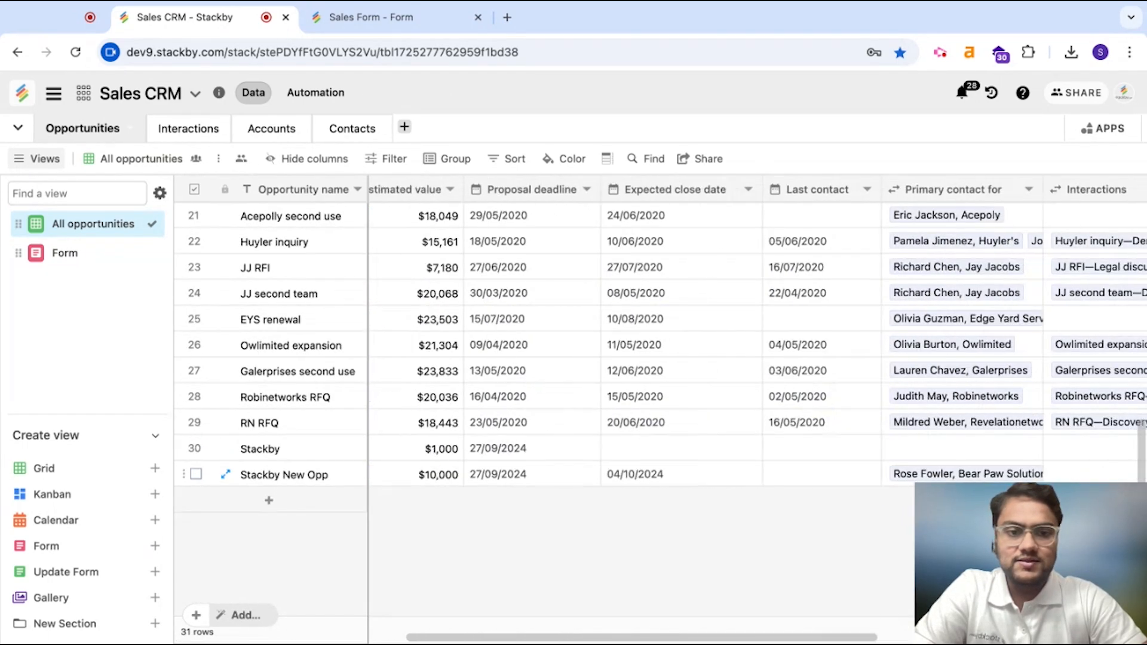
{"action": "scroll", "coordinate": [598, 473], "scroll_direction": "left", "scroll_amount": 5}
{"action": "scroll", "coordinate": [597, 473], "scroll_direction": "up", "scroll_amount": 5}
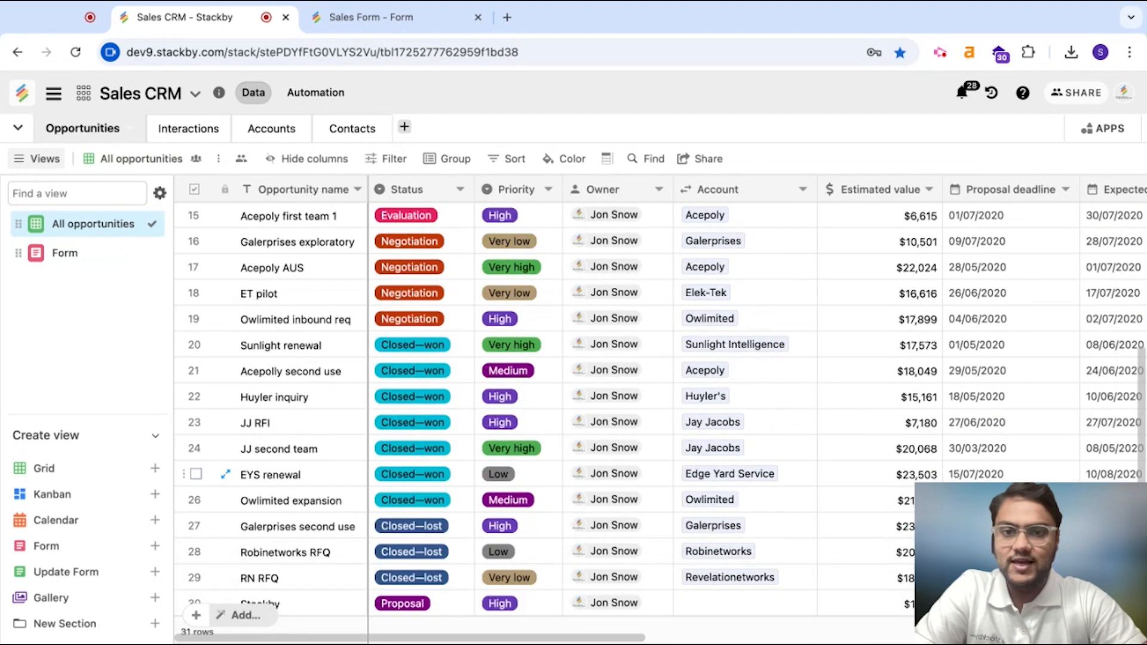
{"action": "scroll", "coordinate": [311, 296], "scroll_direction": "up", "scroll_amount": 2}
Go back to the Form view and create a shareable link to it
{"action": "left_click", "coordinate": [67, 252]}
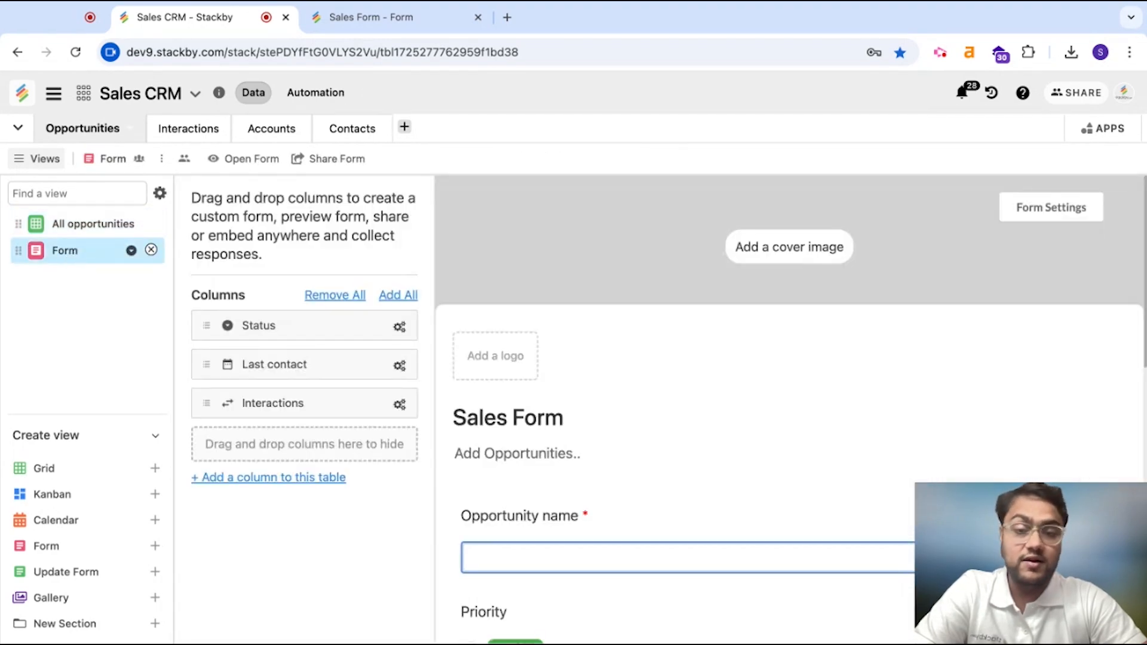
{"action": "left_click", "coordinate": [328, 159]}
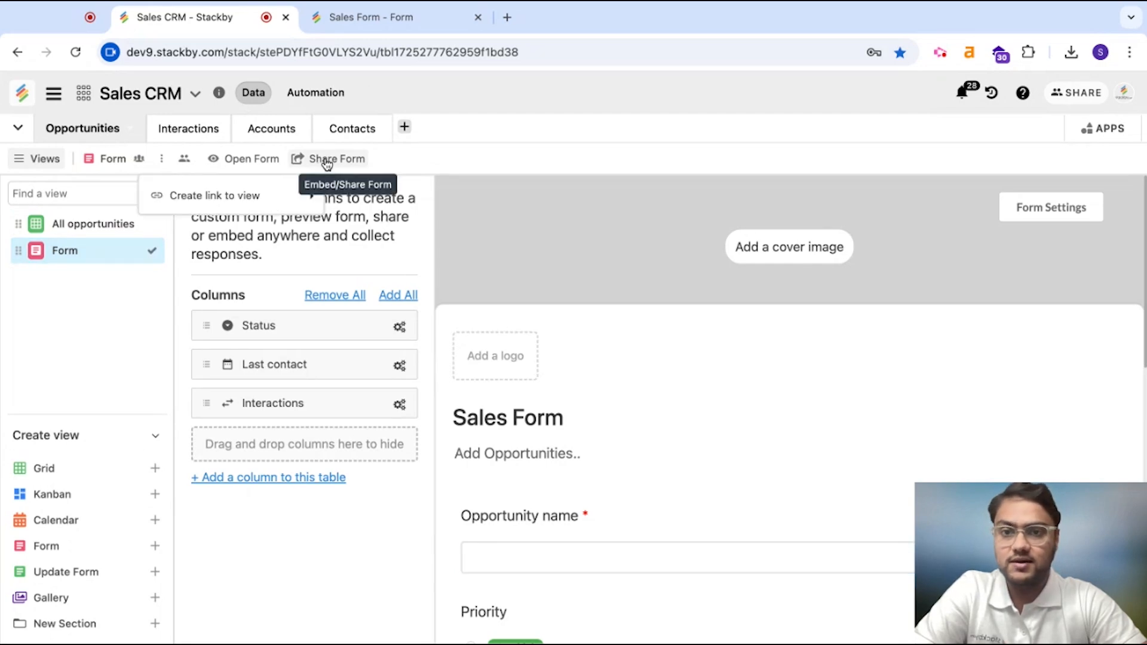
{"action": "left_click", "coordinate": [266, 196]}
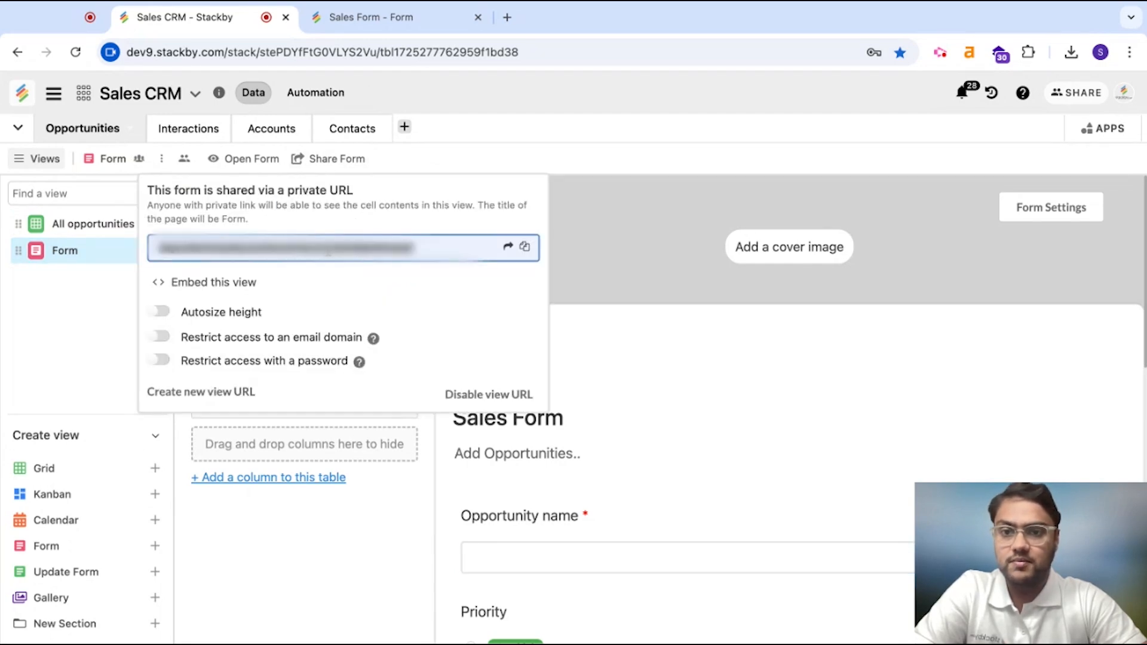
Open the form's embed page and examine its embed code and embed height setting
{"action": "left_click", "coordinate": [233, 285]}
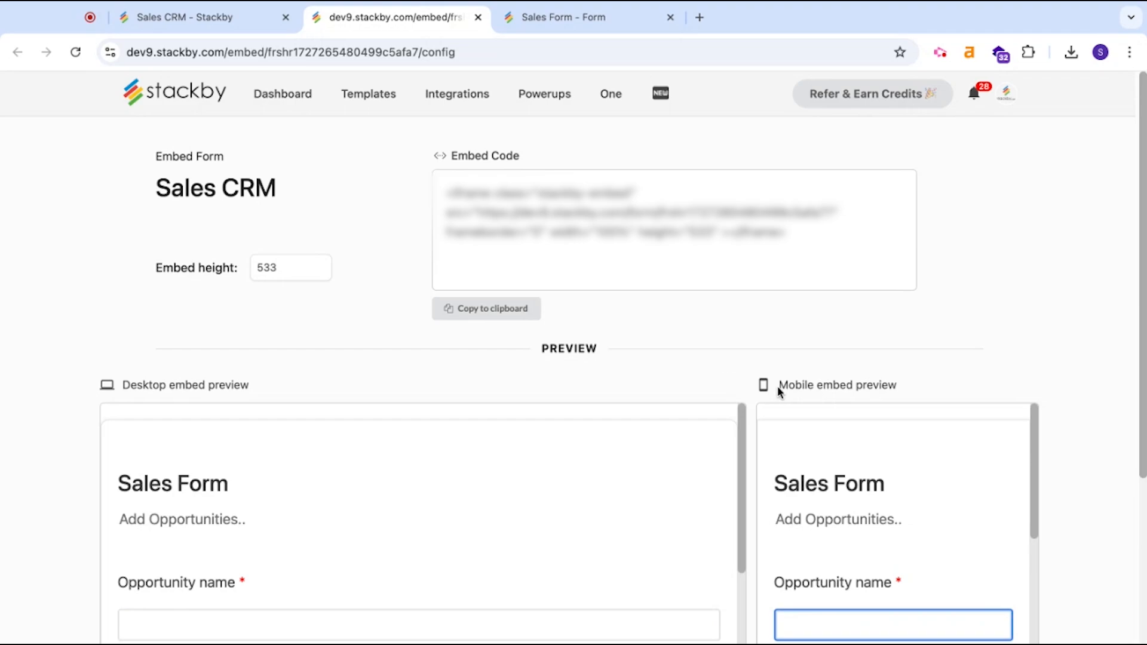
{"action": "scroll", "coordinate": [739, 408], "scroll_direction": "down", "scroll_amount": 1}
{"action": "left_click", "coordinate": [525, 178]}
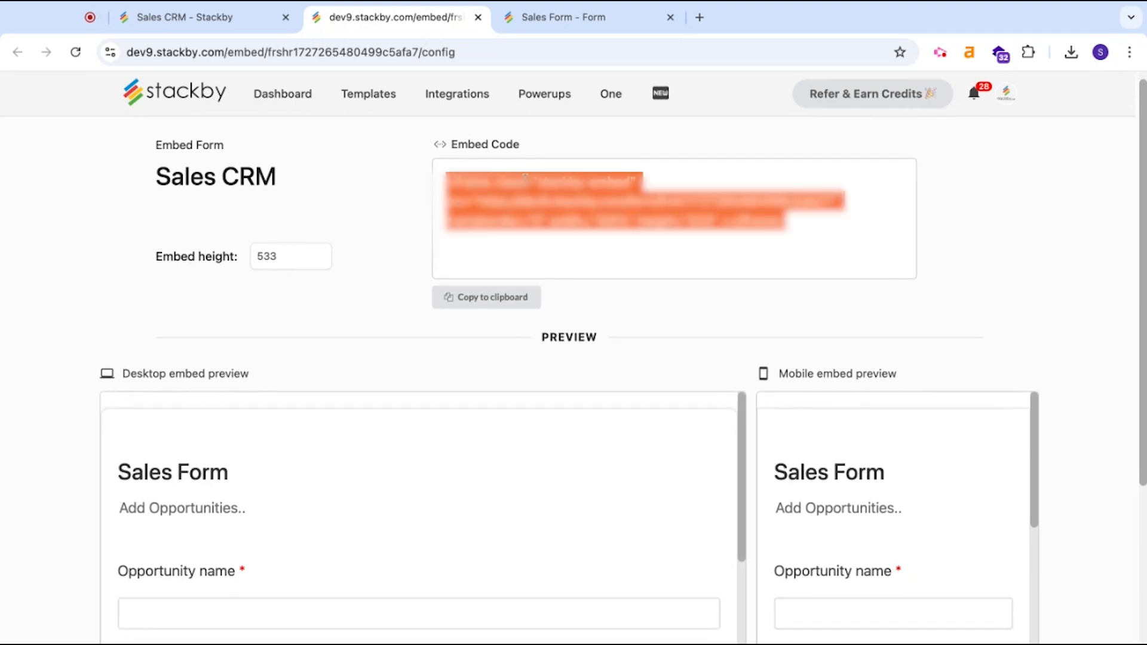
{"action": "scroll", "coordinate": [658, 278], "scroll_direction": "down", "scroll_amount": 1}
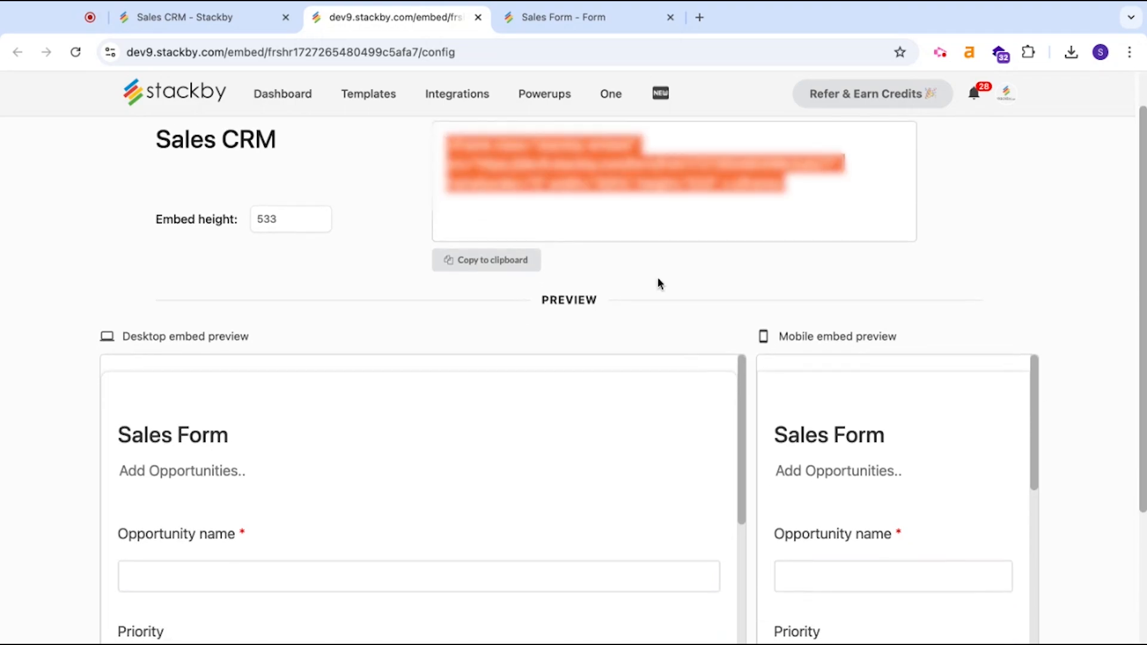
{"action": "double_click", "coordinate": [296, 222]}
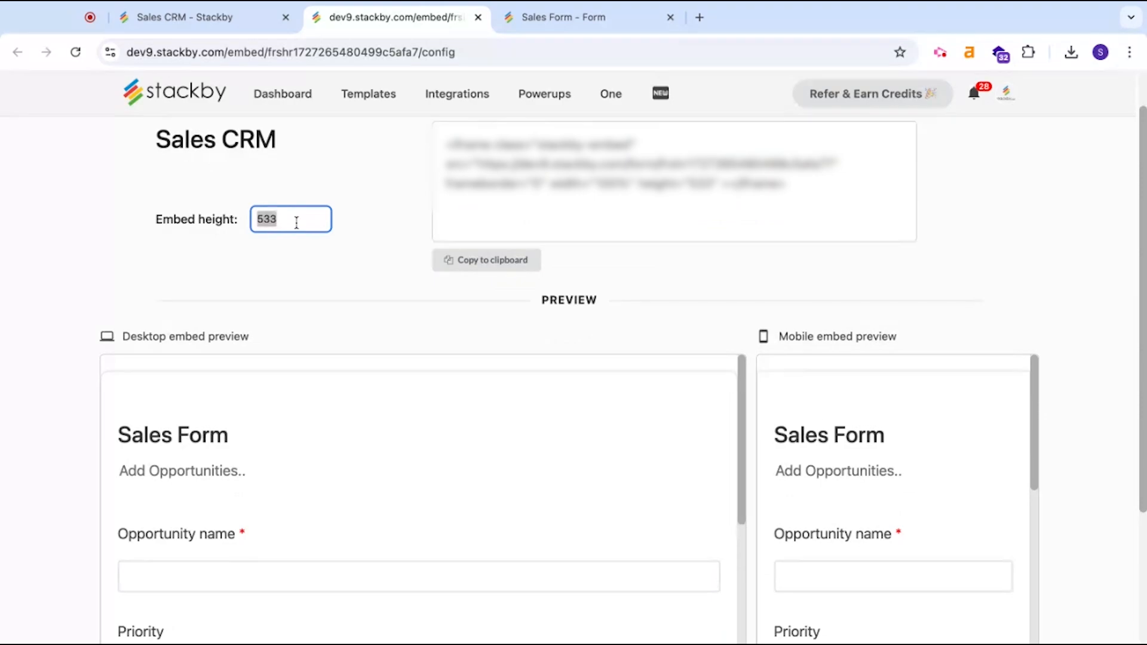
Look through the desktop and mobile embed previews to compare how the Sales Form's fields are laid out
{"action": "scroll", "coordinate": [660, 338], "scroll_direction": "down", "scroll_amount": 5}
{"action": "scroll", "coordinate": [661, 402], "scroll_direction": "down", "scroll_amount": 10}
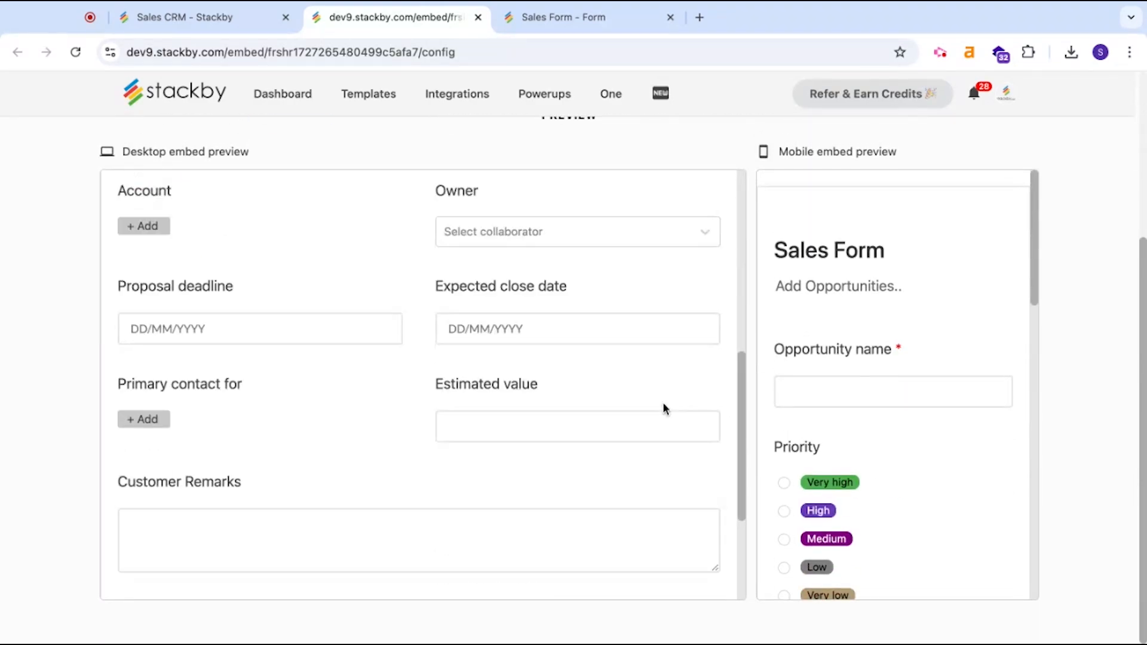
{"action": "scroll", "coordinate": [662, 403], "scroll_direction": "up", "scroll_amount": 11}
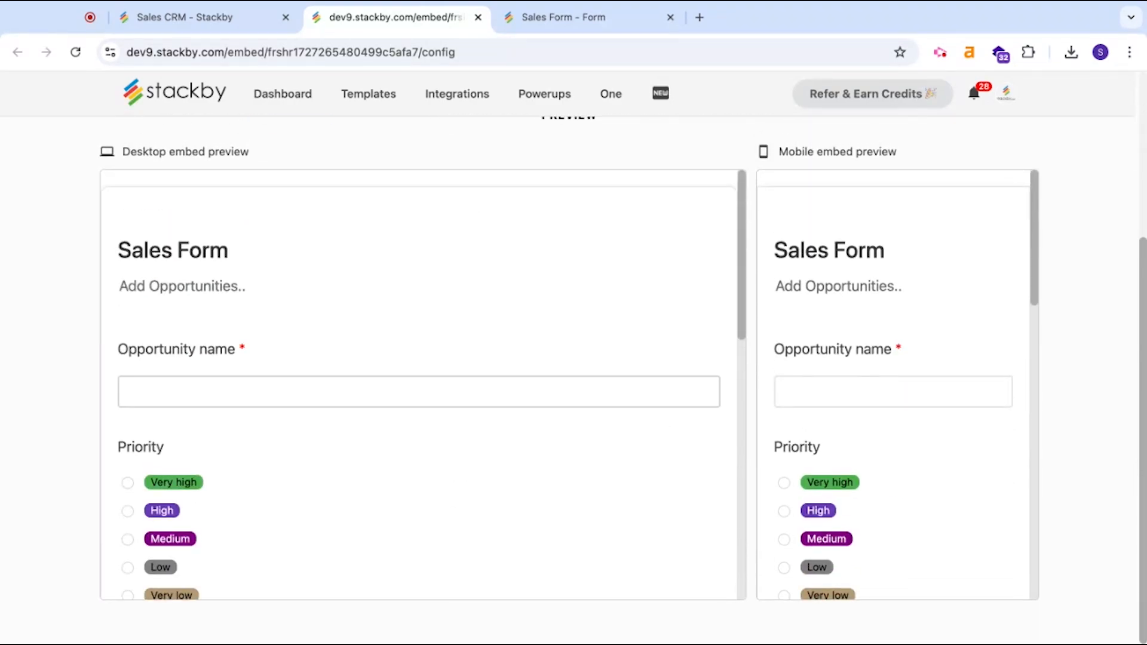
{"action": "scroll", "coordinate": [670, 417], "scroll_direction": "up", "scroll_amount": 3}
{"action": "scroll", "coordinate": [954, 418], "scroll_direction": "down", "scroll_amount": 1}
{"action": "scroll", "coordinate": [954, 419], "scroll_direction": "down", "scroll_amount": 10}
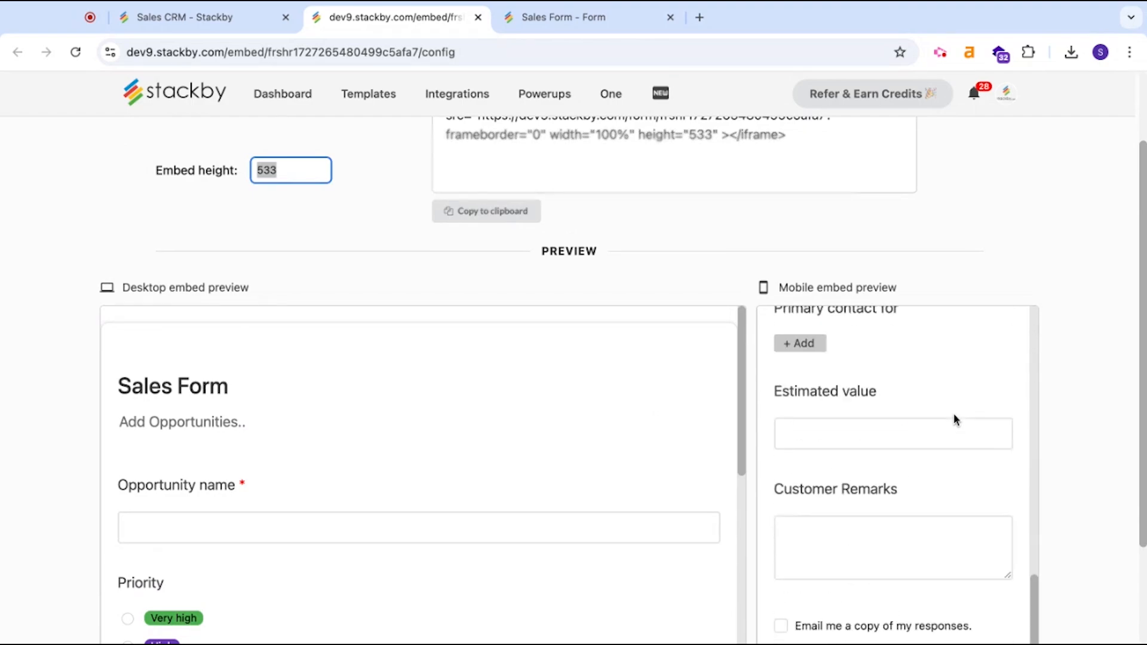
Set the embed height of the form to 600
{"action": "scroll", "coordinate": [954, 420], "scroll_direction": "up", "scroll_amount": 8}
{"action": "scroll", "coordinate": [600, 277], "scroll_direction": "up", "scroll_amount": 2}
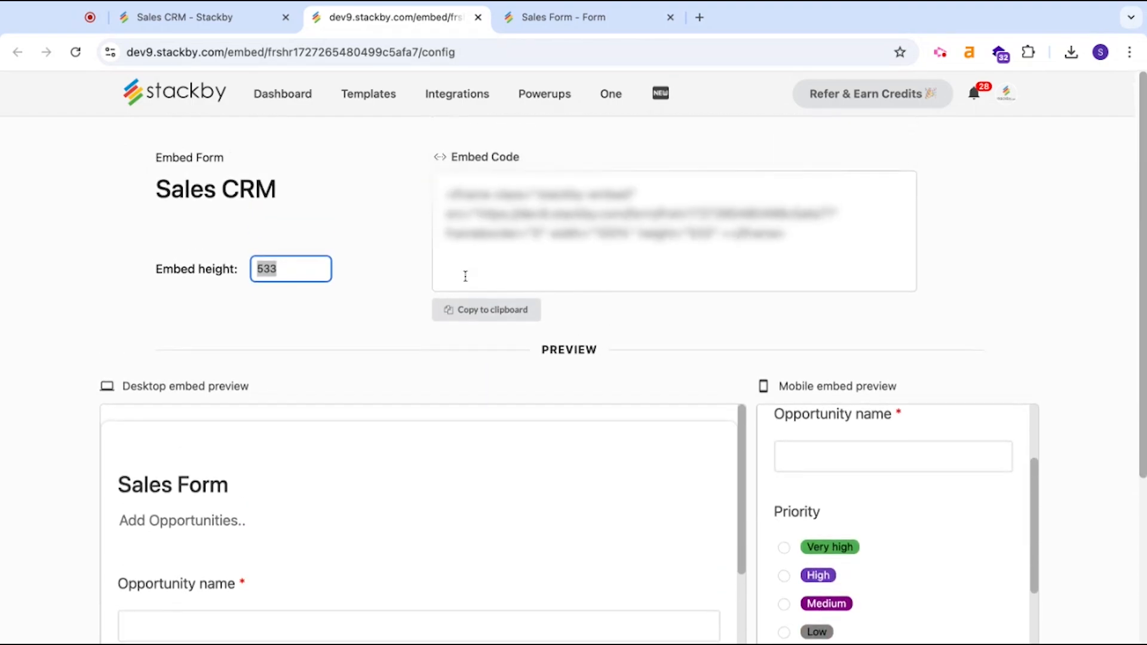
{"action": "type", "text": "900"}
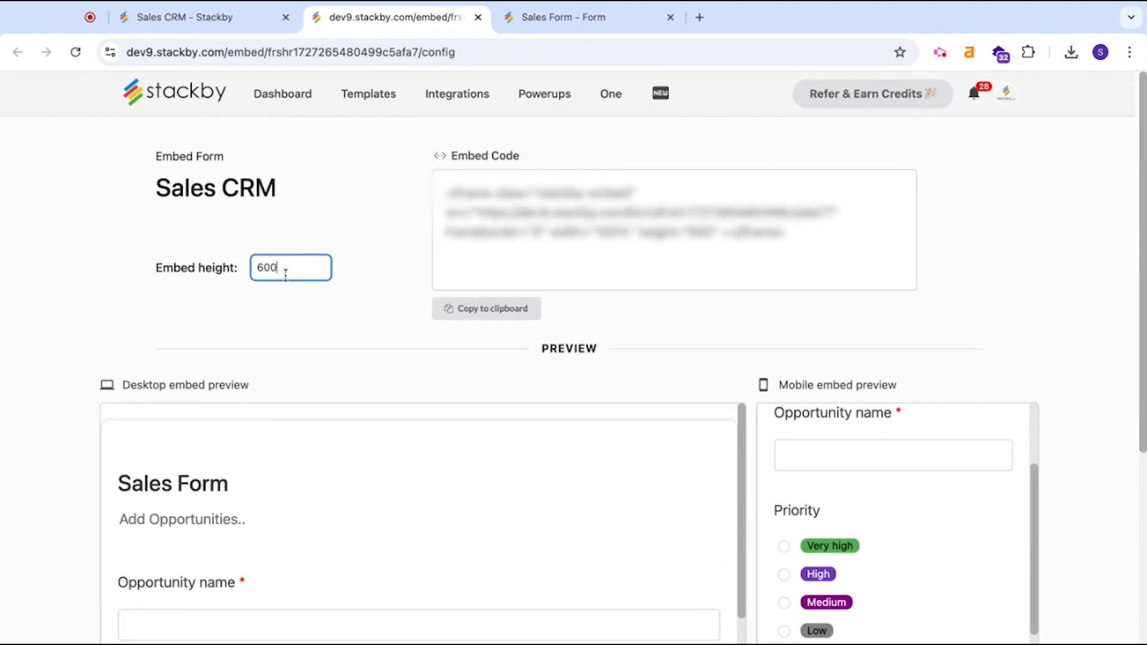
{"action": "left_click", "coordinate": [350, 328]}
Examine the desktop and mobile embed previews at the new height, from the Sales Form title down to the end of the form
{"action": "scroll", "coordinate": [418, 358], "scroll_direction": "down", "scroll_amount": 3}
{"action": "scroll", "coordinate": [511, 401], "scroll_direction": "down", "scroll_amount": 10}
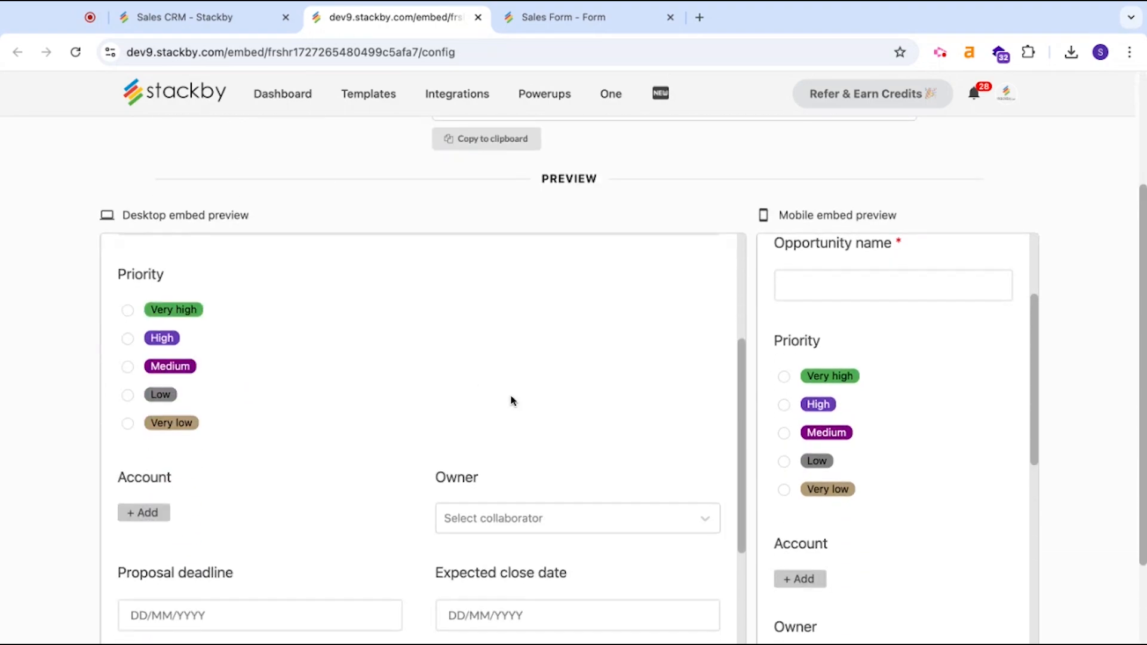
{"action": "scroll", "coordinate": [511, 400], "scroll_direction": "up", "scroll_amount": 12}
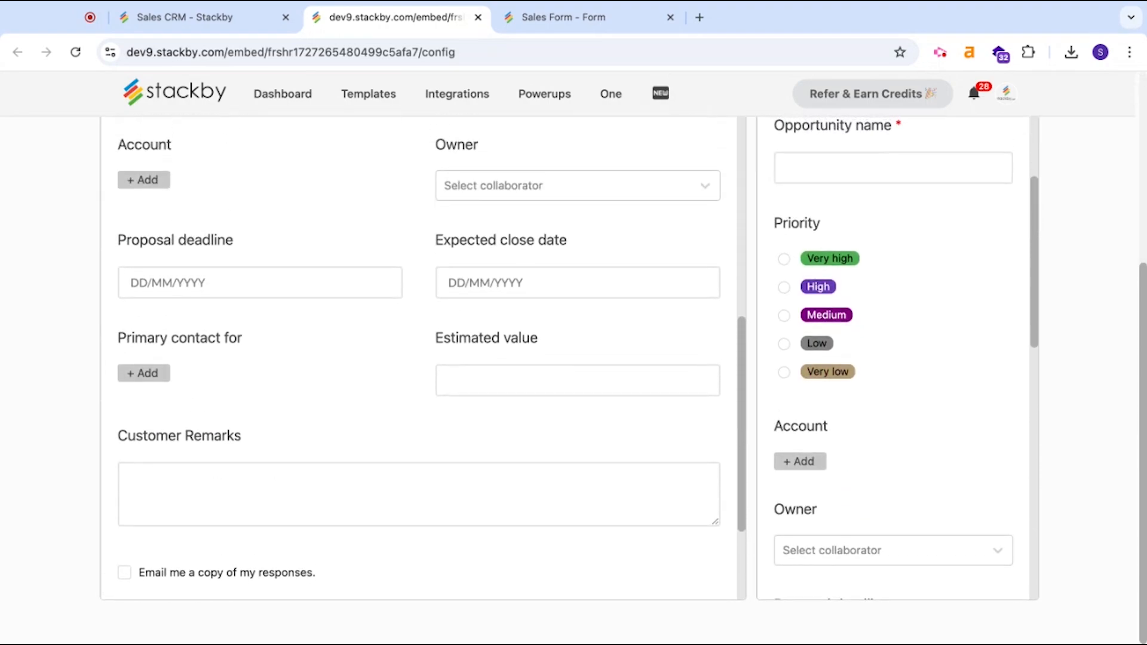
{"action": "scroll", "coordinate": [814, 448], "scroll_direction": "up", "scroll_amount": 3}
{"action": "scroll", "coordinate": [858, 471], "scroll_direction": "down", "scroll_amount": 4}
{"action": "scroll", "coordinate": [858, 471], "scroll_direction": "up", "scroll_amount": 6}
{"action": "scroll", "coordinate": [997, 399], "scroll_direction": "down", "scroll_amount": 10}
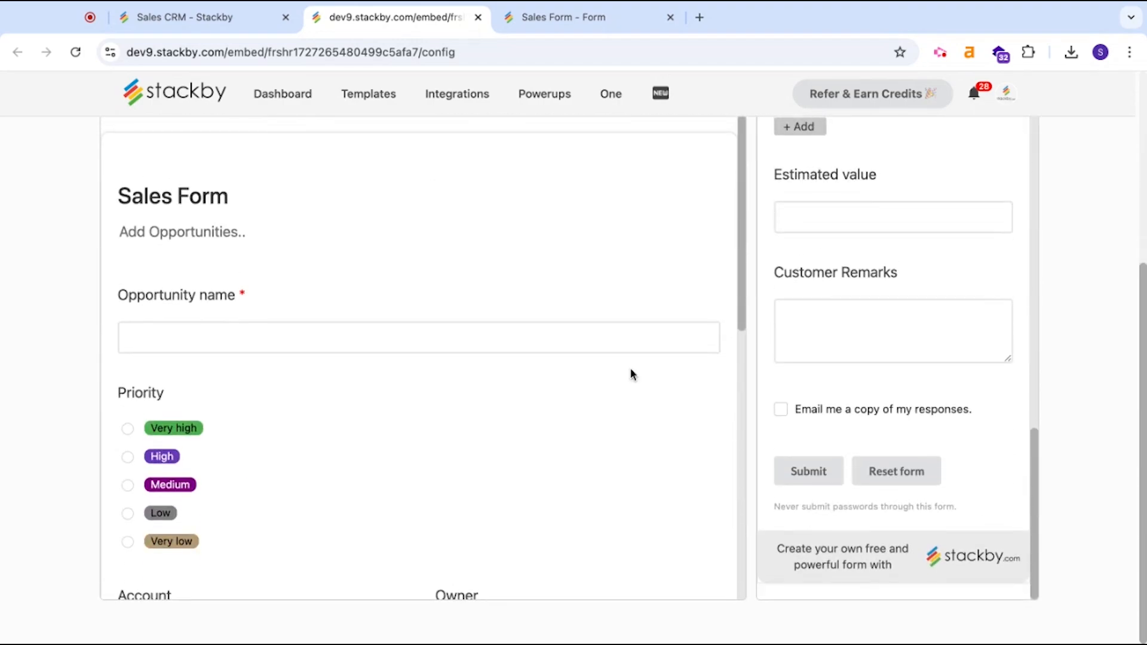
{"action": "scroll", "coordinate": [629, 368], "scroll_direction": "up", "scroll_amount": 5}
Return to the Sales CRM stack and close the form's sharing options
{"action": "left_click", "coordinate": [221, 20]}
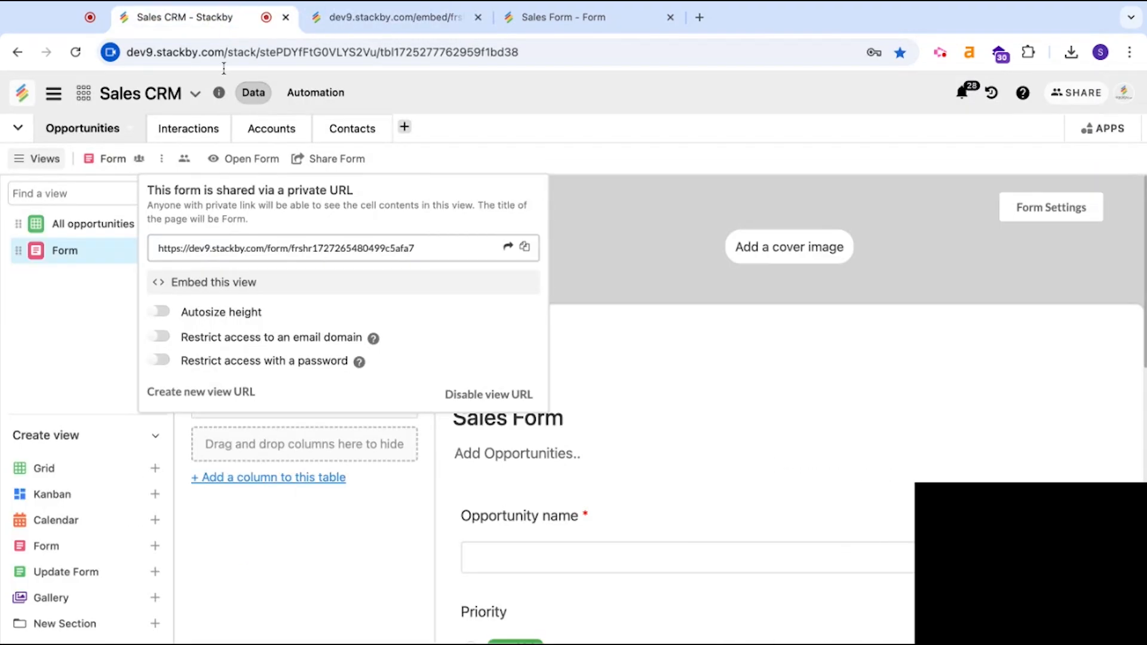
{"action": "left_click", "coordinate": [78, 288]}
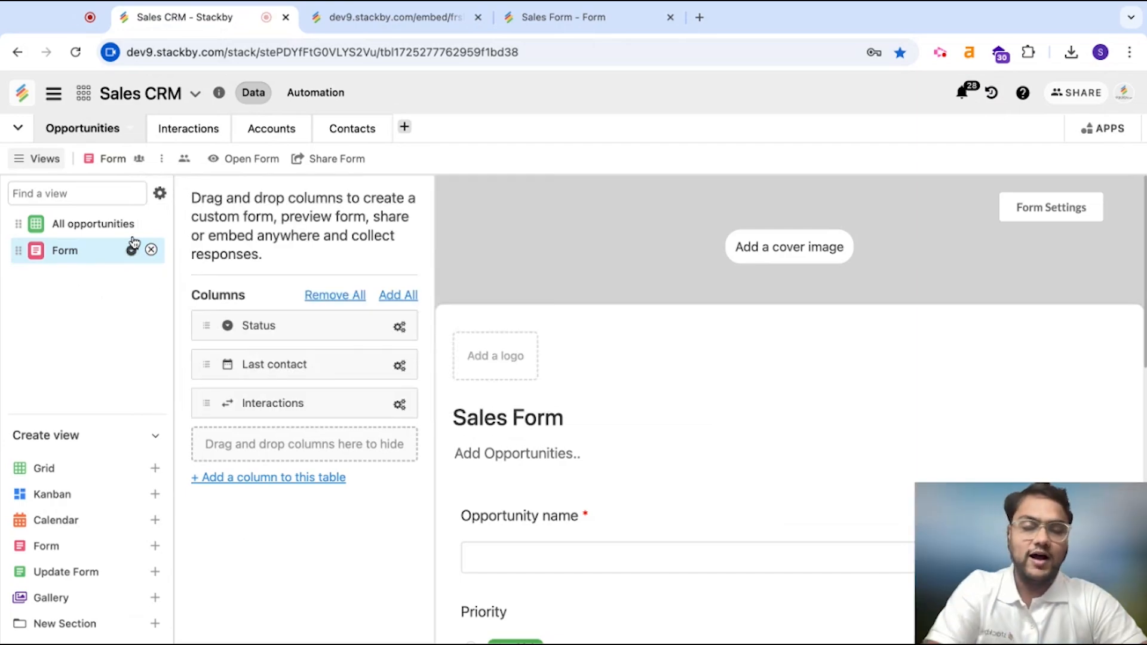